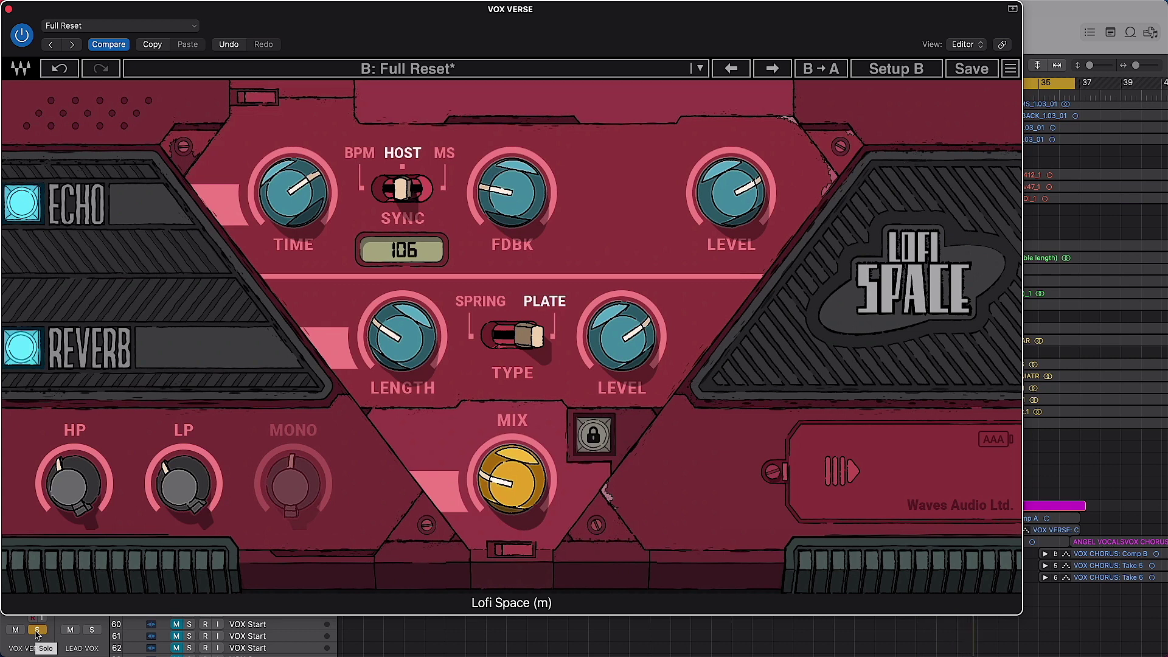
# Step: Solo the VOX VERSE channel and check the Lofi Space Mix and reverb Level values
pyautogui.click(37, 630)
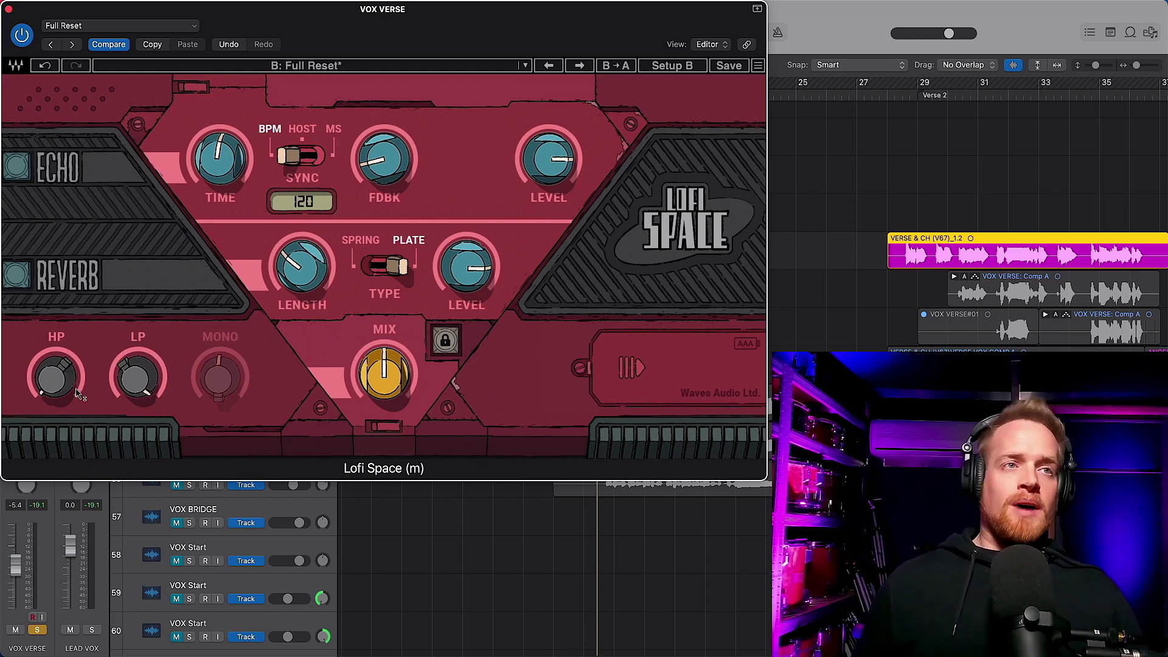
pyautogui.moveTo(80, 396)
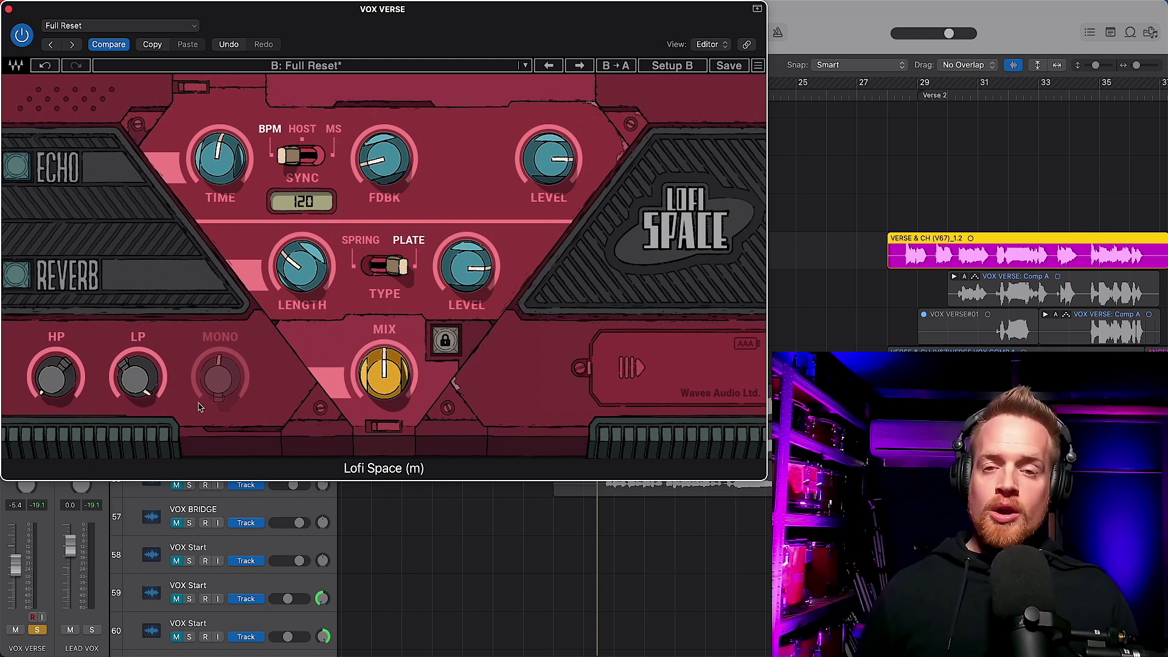
pyautogui.moveTo(395, 385)
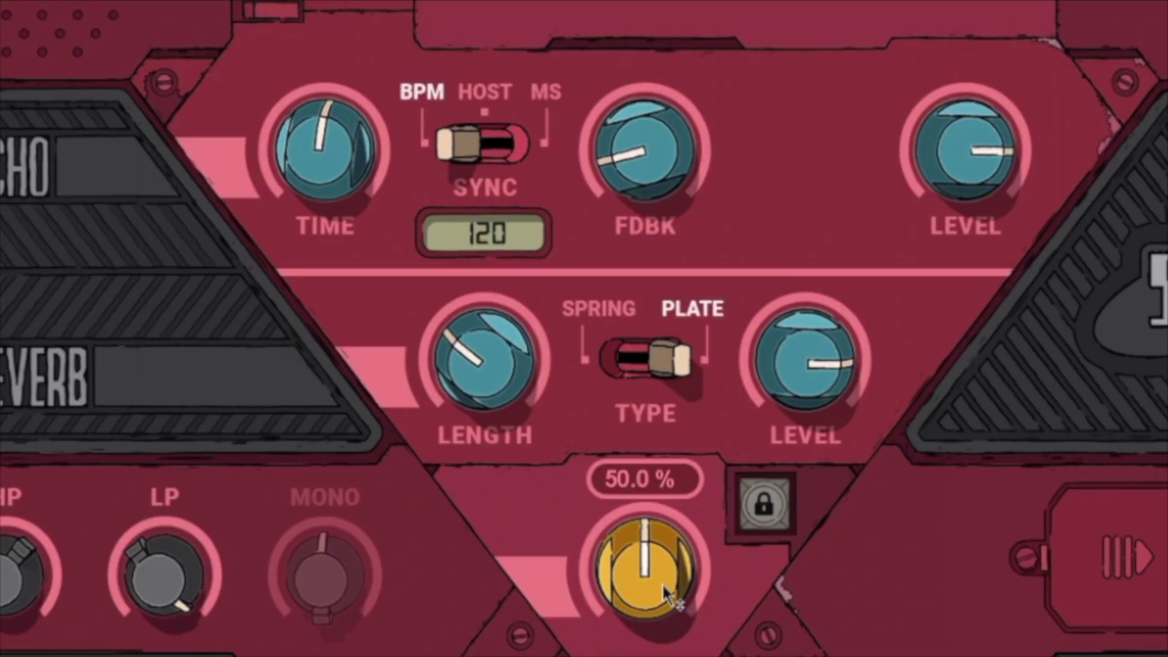
pyautogui.moveTo(814, 366)
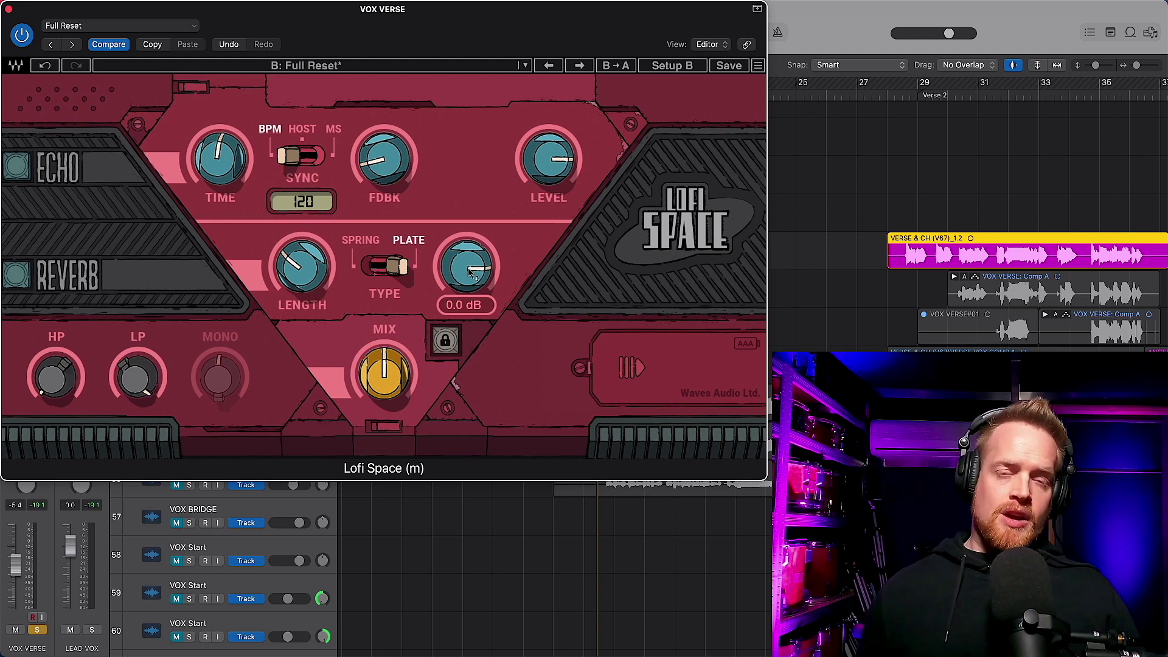
pyautogui.moveTo(471, 271)
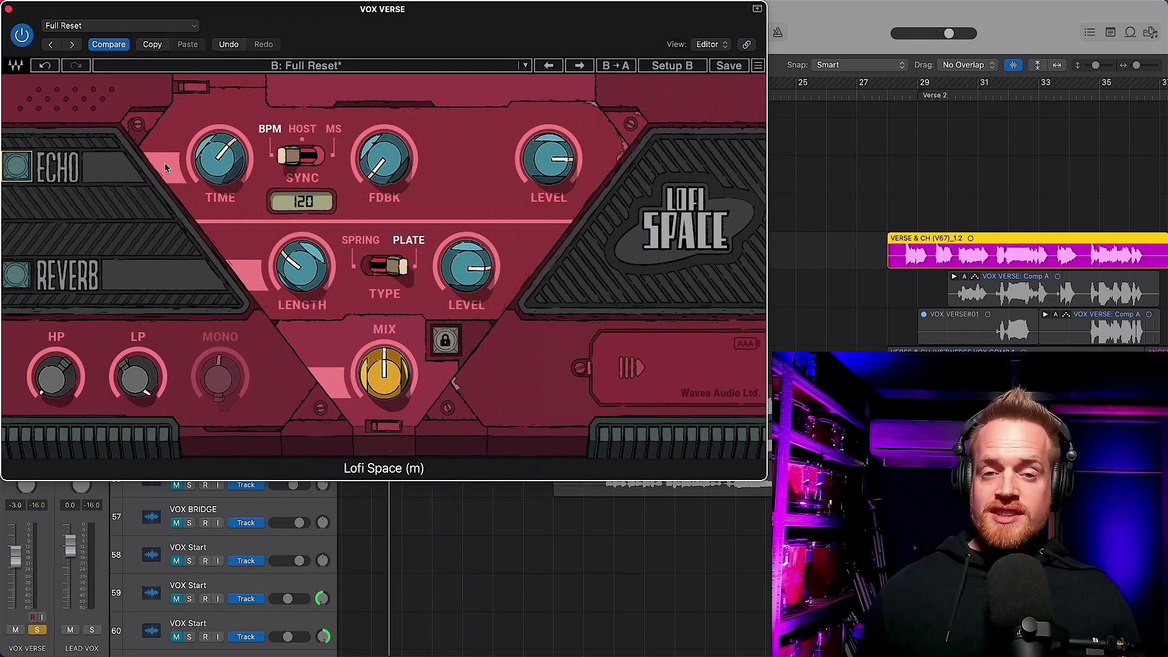
# Step: Enable the Echo section and set its tempo to 120 BPM
pyautogui.click(17, 173)
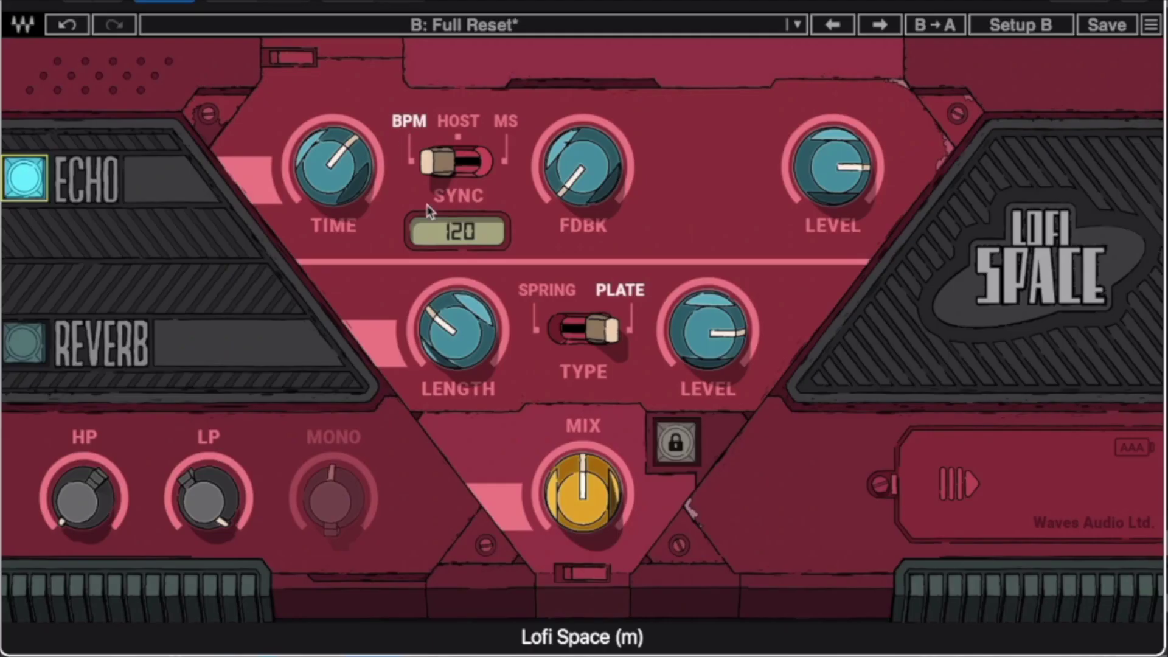
pyautogui.moveTo(467, 228); pyautogui.dragTo(467, 237)
pyautogui.doubleClick(467, 236)
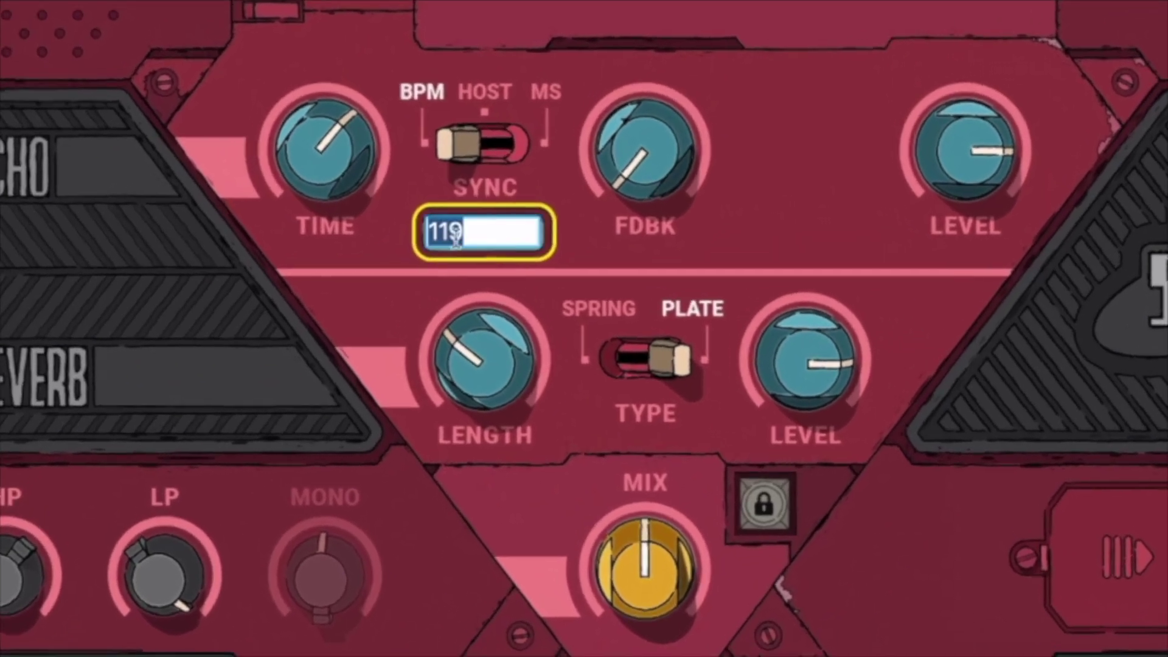
pyautogui.write('120')
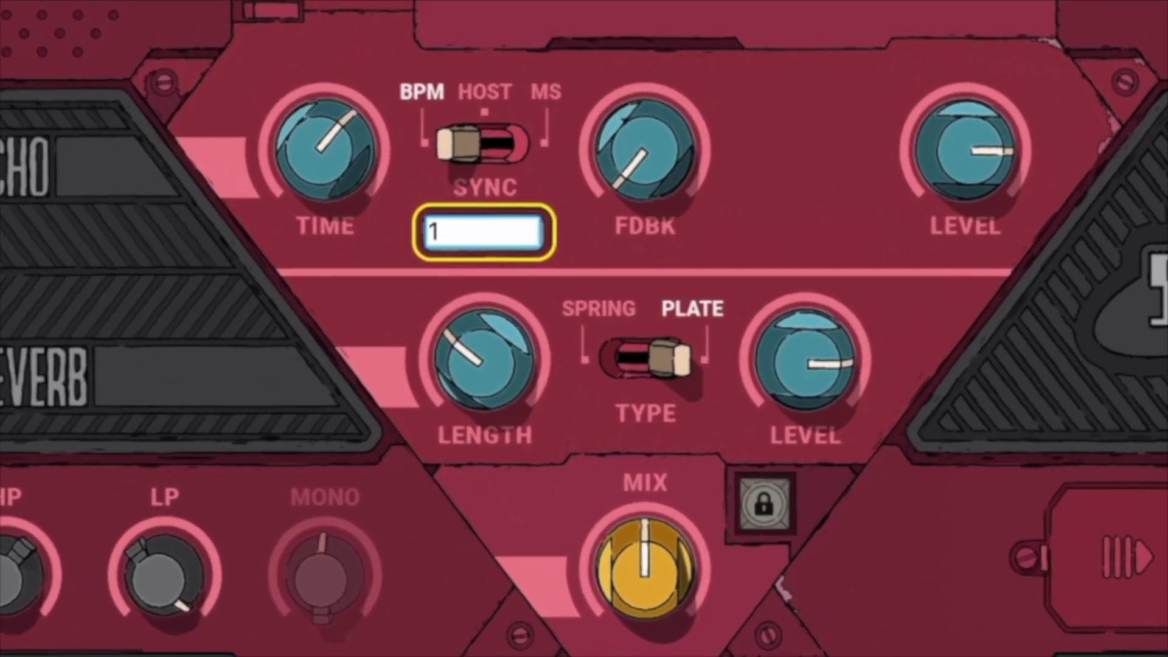
pyautogui.press('Return')
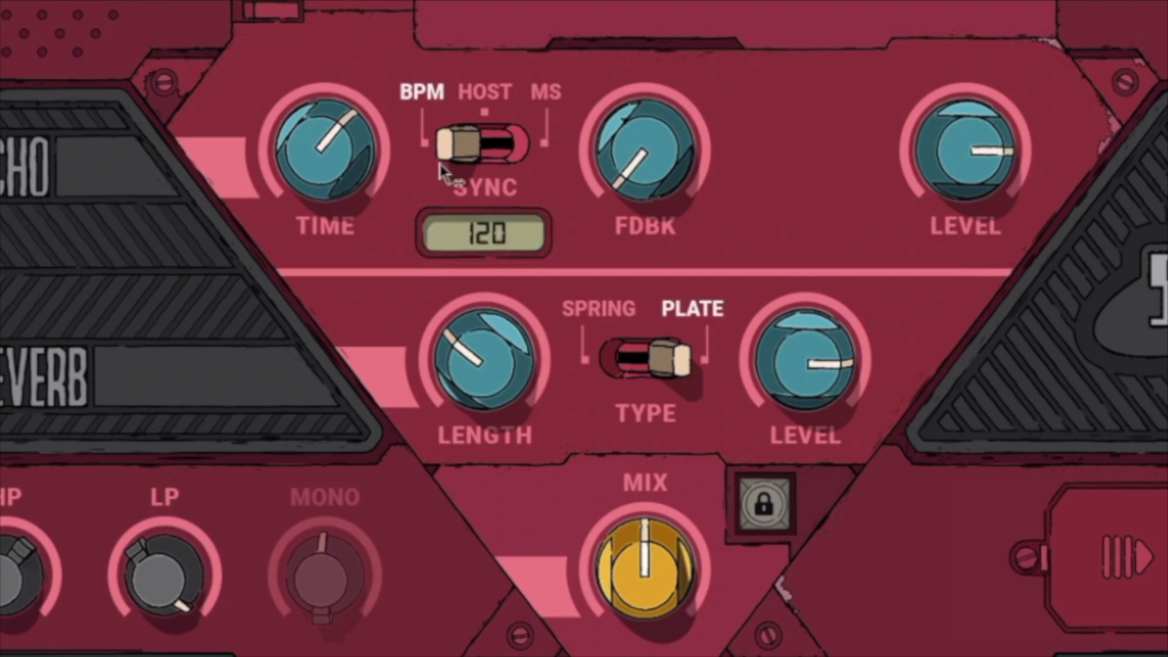
# Step: Try the echo's Host and MS sync modes, shortening the delay Time in MS mode
pyautogui.click(479, 146)
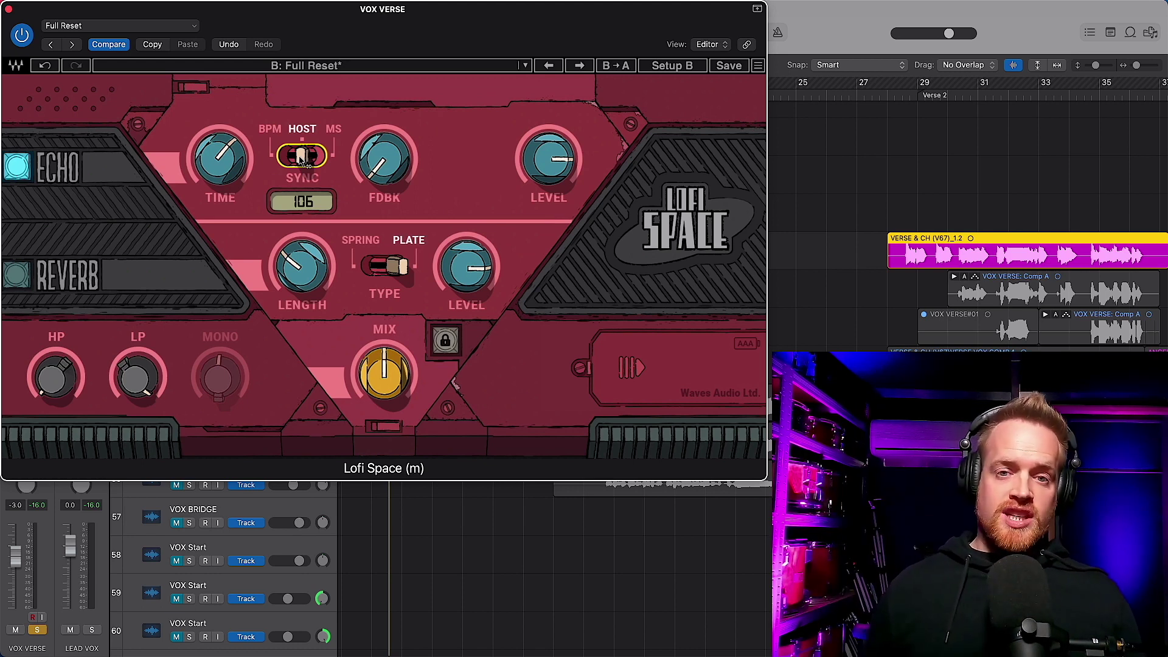
pyautogui.click(304, 157)
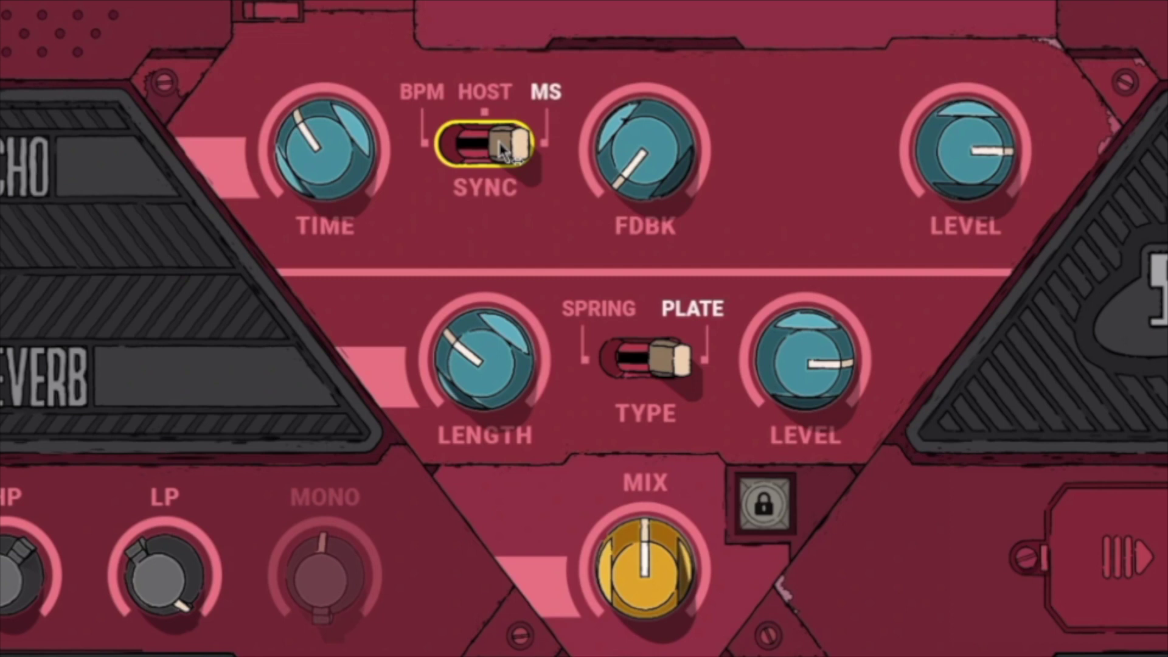
pyautogui.moveTo(322, 149)
pyautogui.mouseDown()
pyautogui.moveTo(322, 176)
pyautogui.moveTo(322, 146)
pyautogui.moveTo(323, 170)
pyautogui.moveTo(322, 158)
pyautogui.mouseUp()
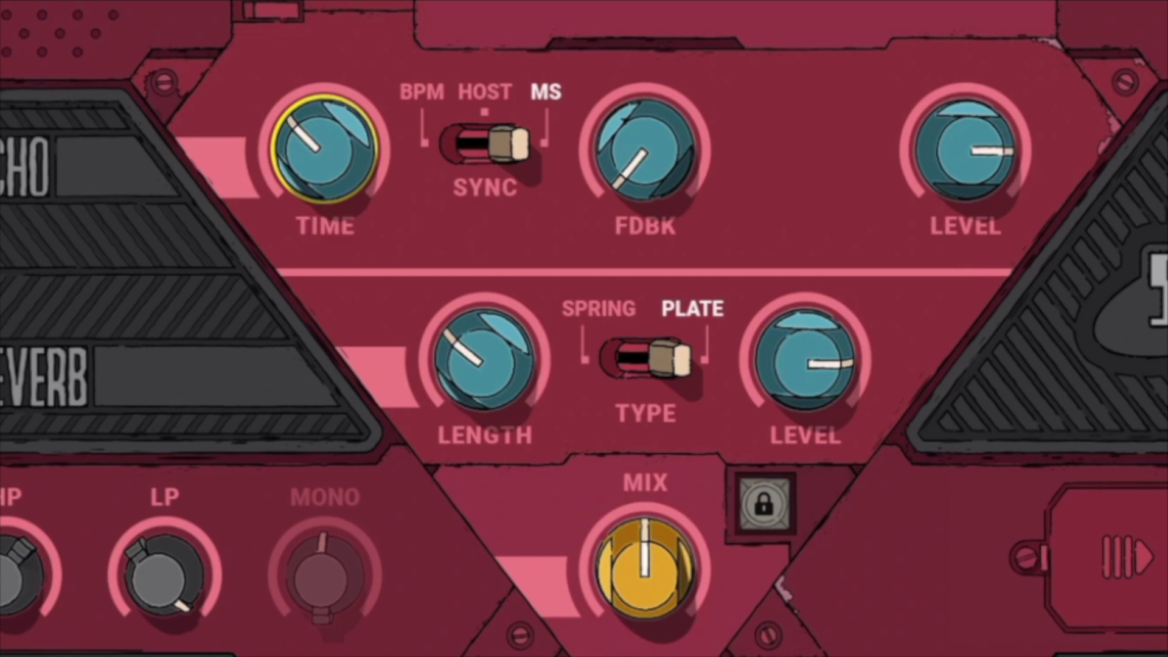
# Step: Sweep the echo Time in BPM sync down to 1/64T and back up past 1/8D, and set the sync to Host
pyautogui.click(438, 143)
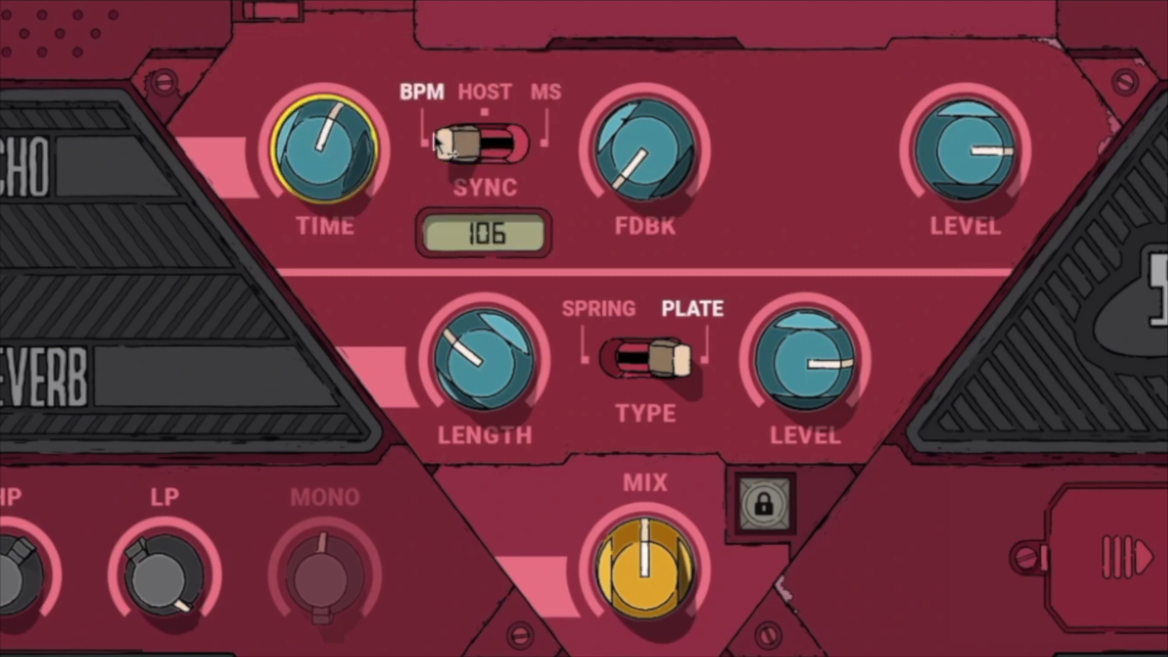
pyautogui.moveTo(324, 162)
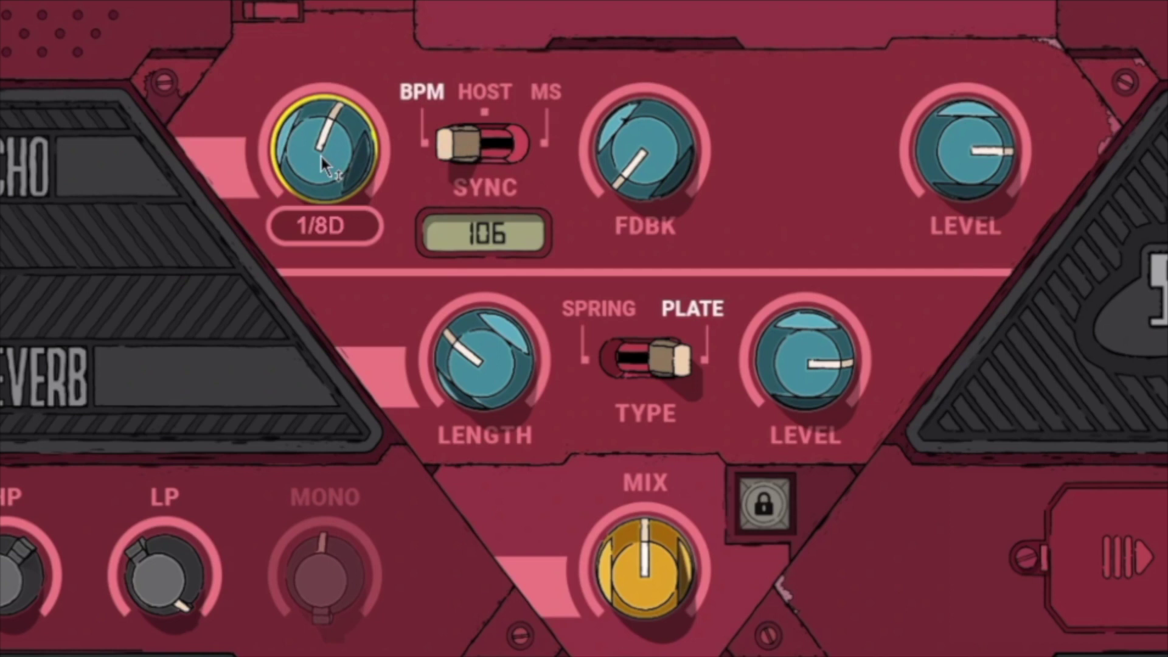
pyautogui.moveTo(320, 155); pyautogui.dragTo(320, 201)
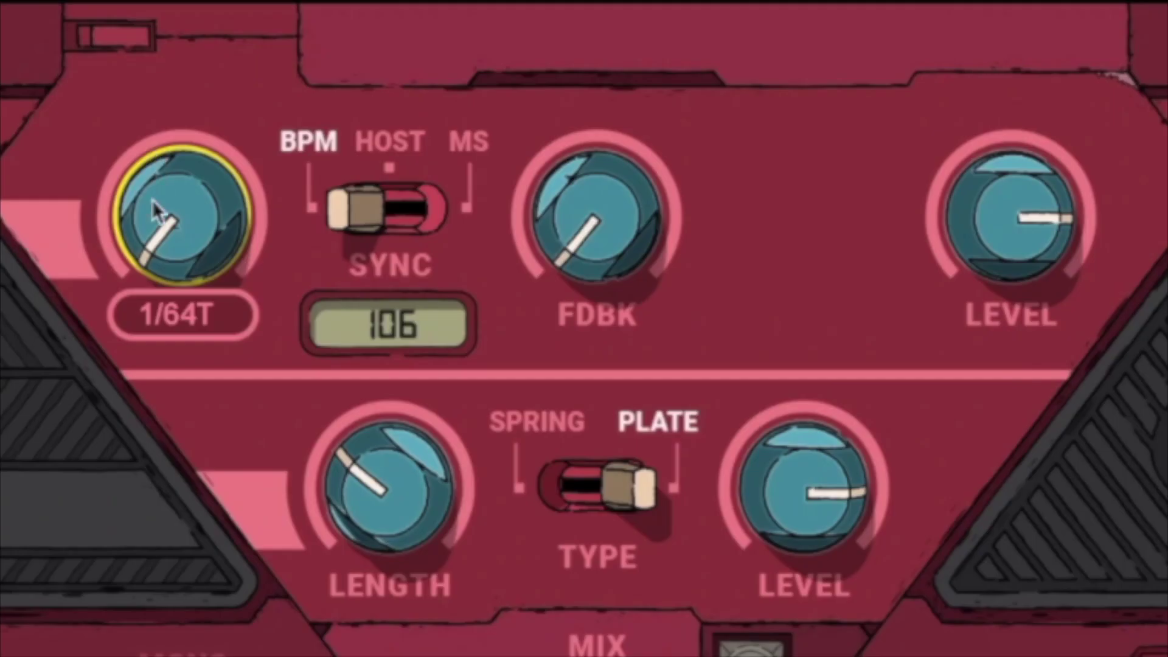
pyautogui.moveTo(152, 199); pyautogui.dragTo(152, 110)
pyautogui.moveTo(182, 216); pyautogui.dragTo(182, 283)
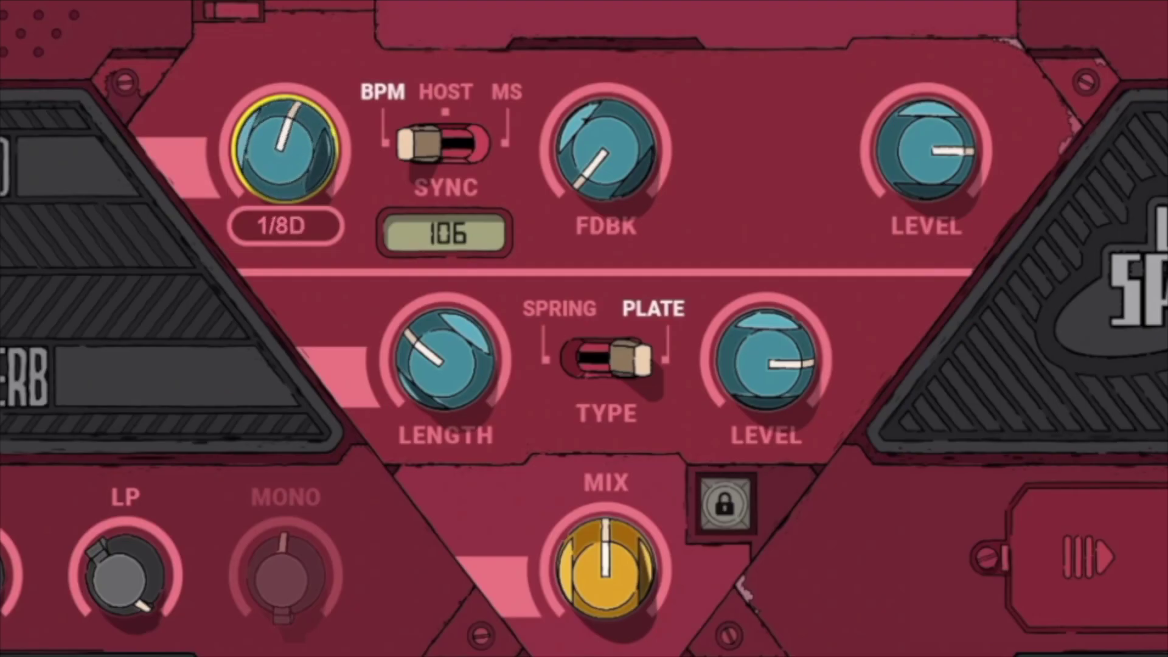
pyautogui.moveTo(284, 149); pyautogui.dragTo(283, 123)
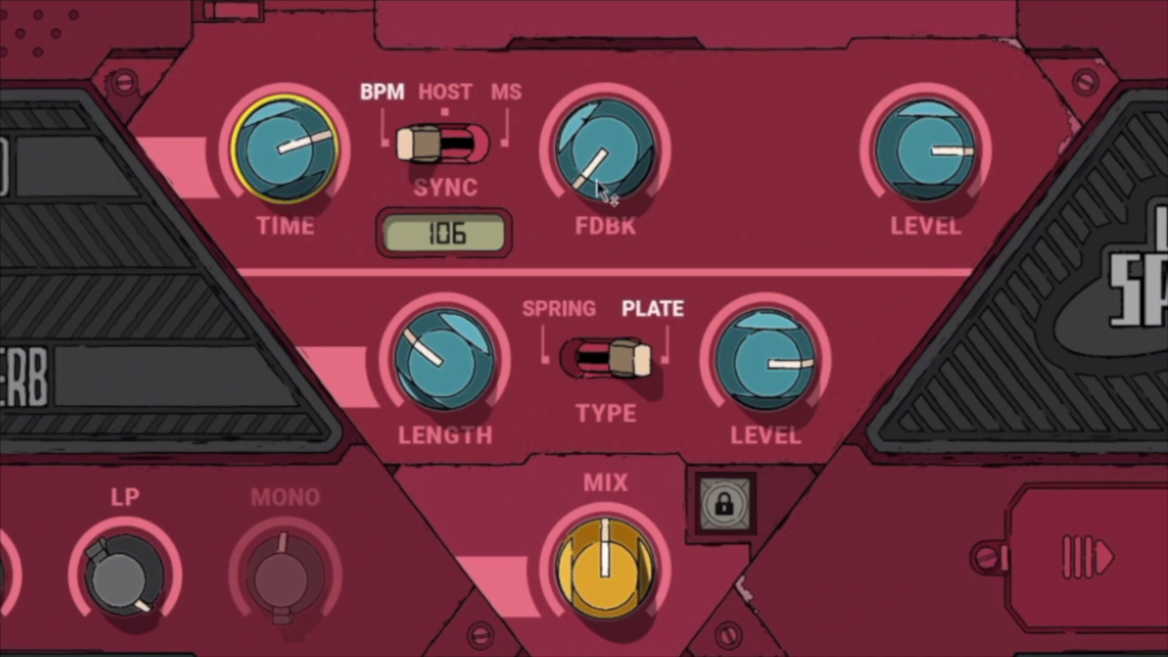
pyautogui.moveTo(599, 190)
pyautogui.click(434, 146)
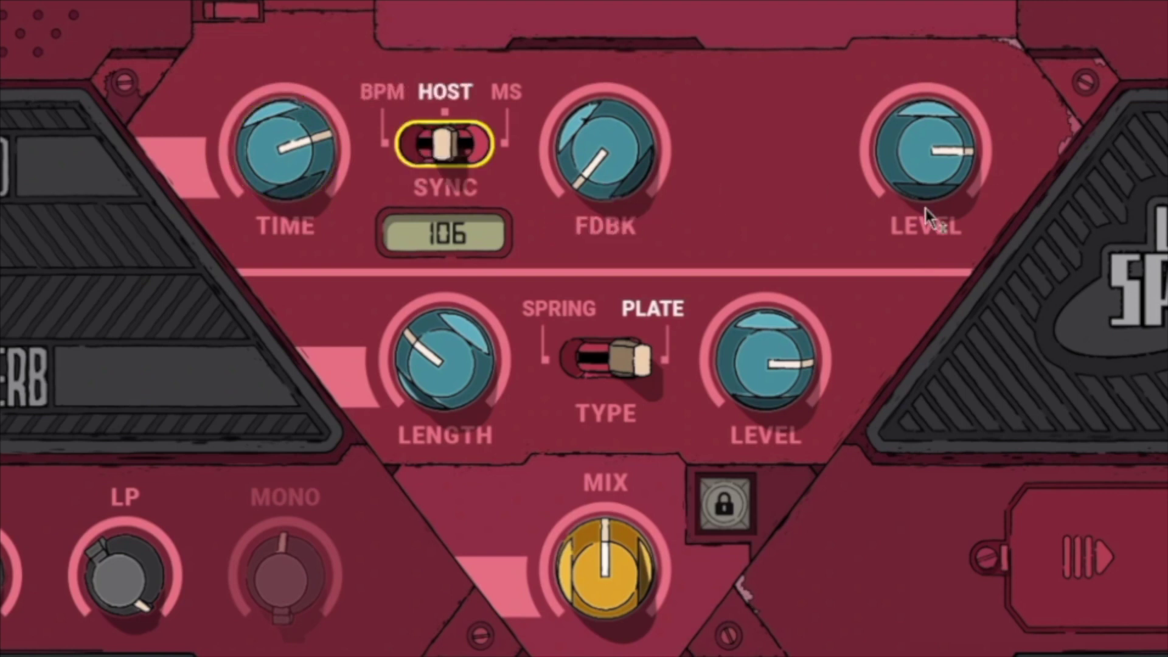
# Step: Lower the echo Level and sweep the Mix up to 99.9 % and back down to a low amount
pyautogui.moveTo(925, 159); pyautogui.dragTo(925, 222)
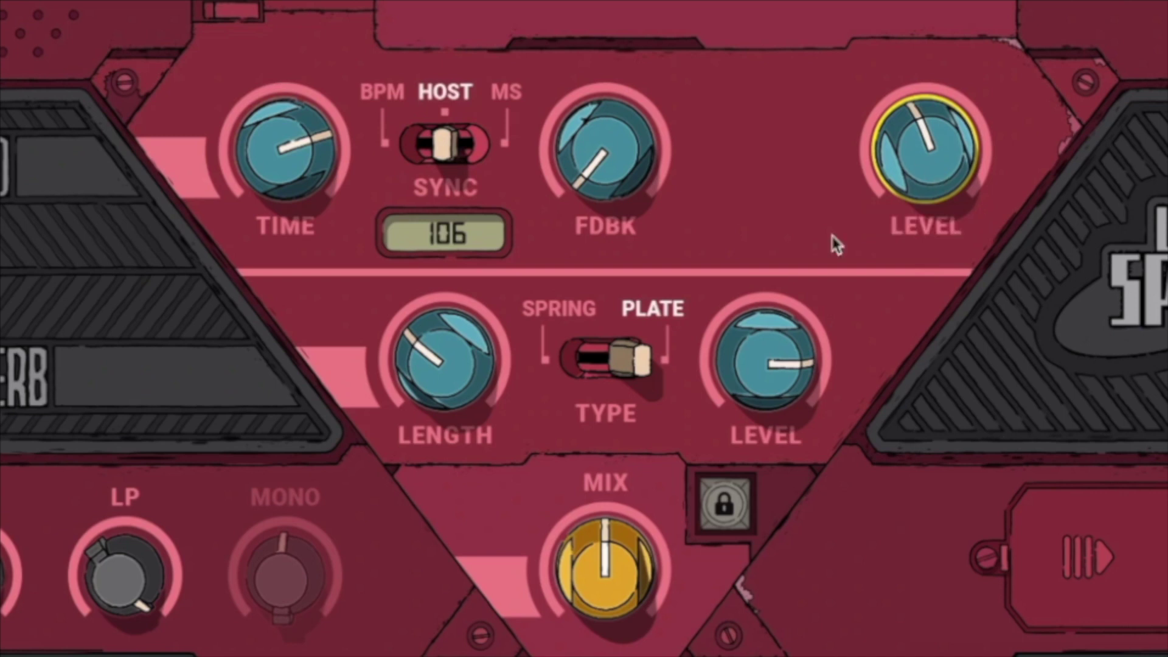
pyautogui.moveTo(606, 569); pyautogui.dragTo(605, 530)
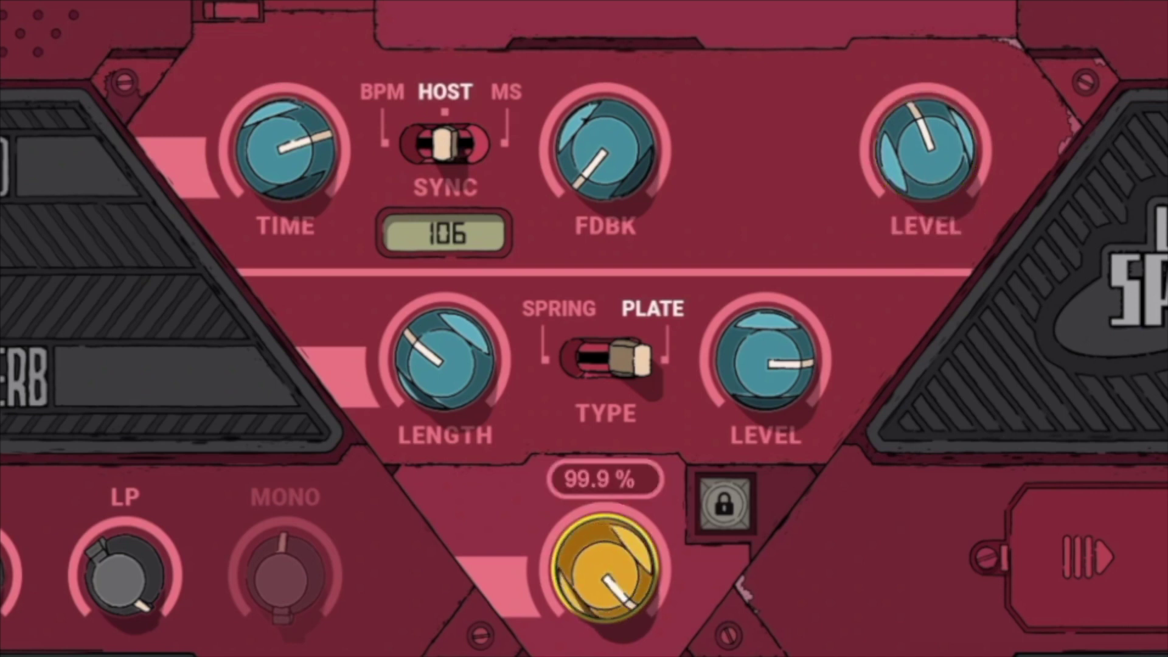
pyautogui.moveTo(605, 530); pyautogui.dragTo(605, 614)
# Step: Raise the echo Level, fine-tune the low Mix, and shorten the echo Time slightly
pyautogui.moveTo(899, 190); pyautogui.dragTo(900, 158)
pyautogui.moveTo(593, 569); pyautogui.dragTo(582, 564)
pyautogui.moveTo(284, 149); pyautogui.dragTo(219, 156)
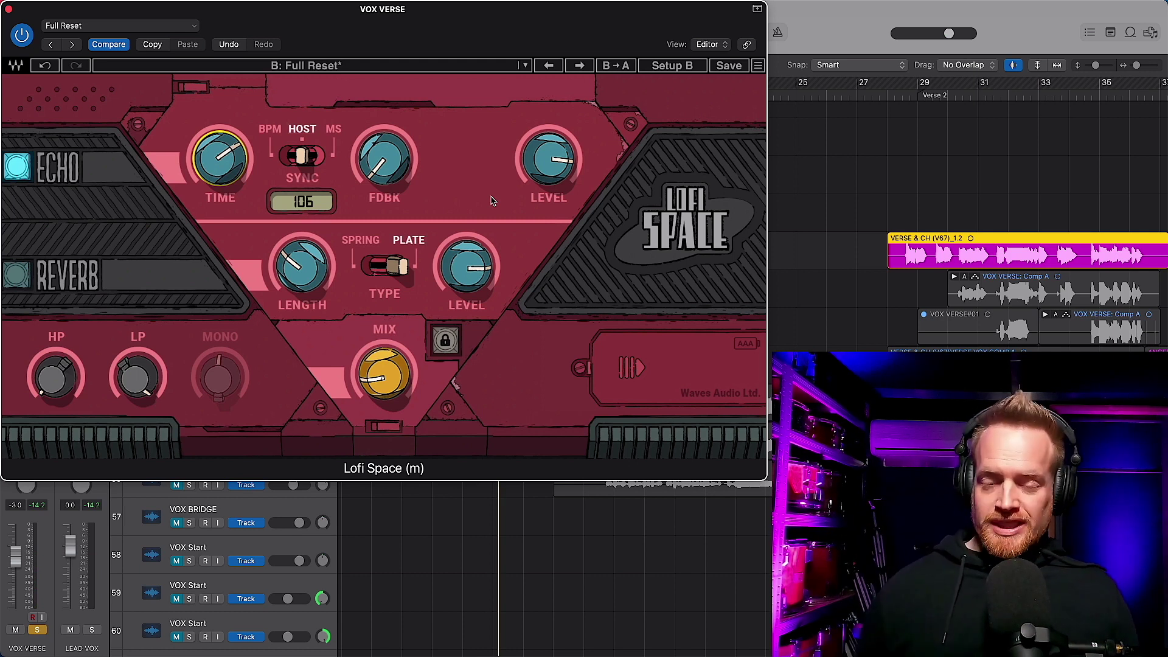
# Step: Browse the factory presets by artist and close the list without loading one
pyautogui.click(524, 65)
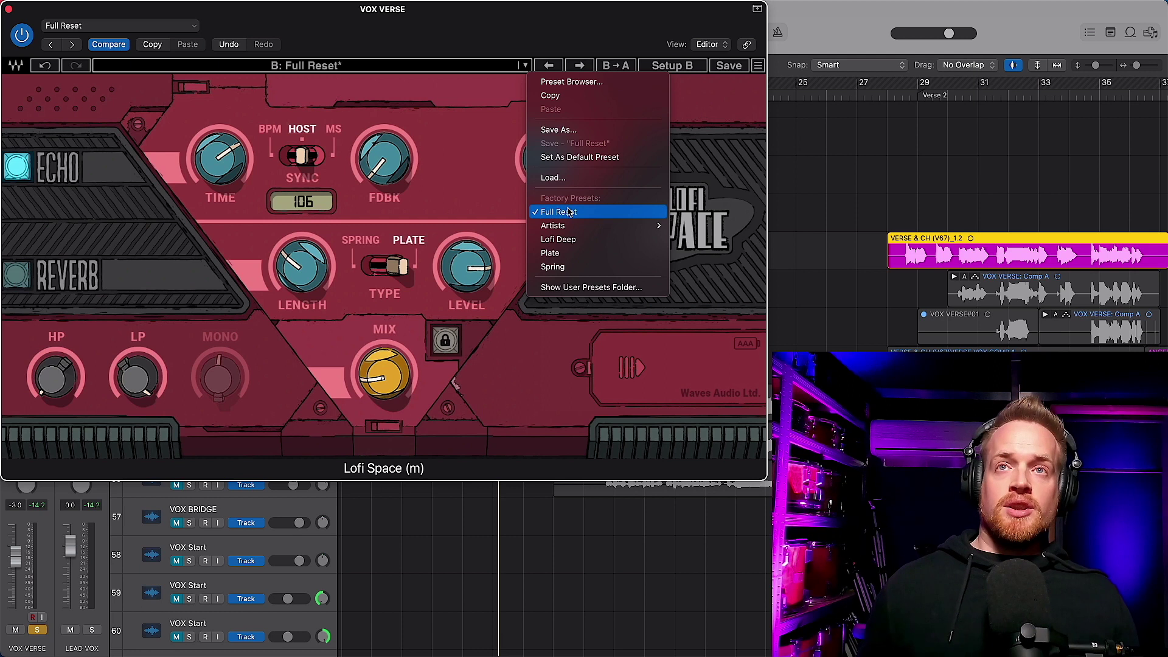
pyautogui.moveTo(570, 226)
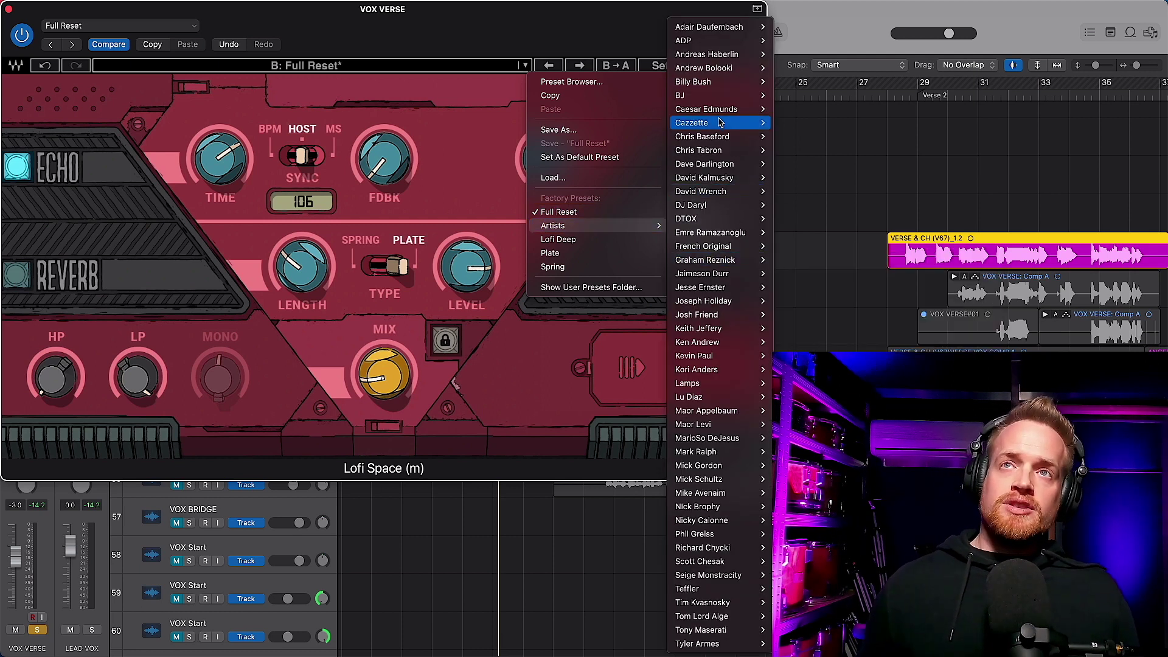
pyautogui.moveTo(722, 96)
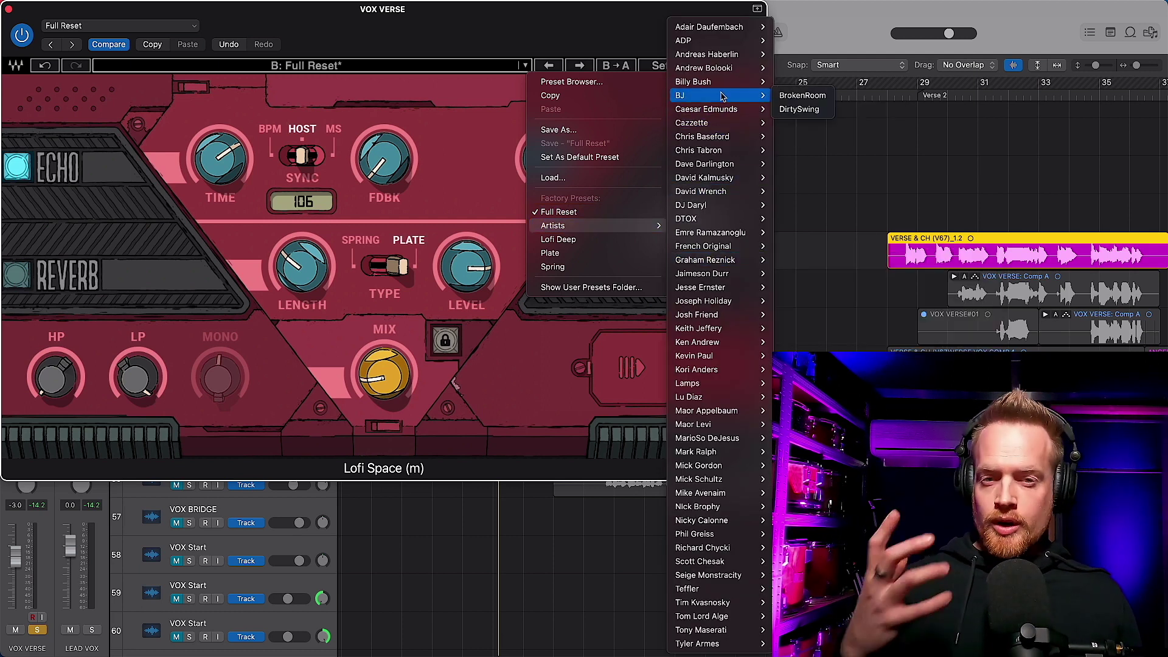
pyautogui.moveTo(710, 303)
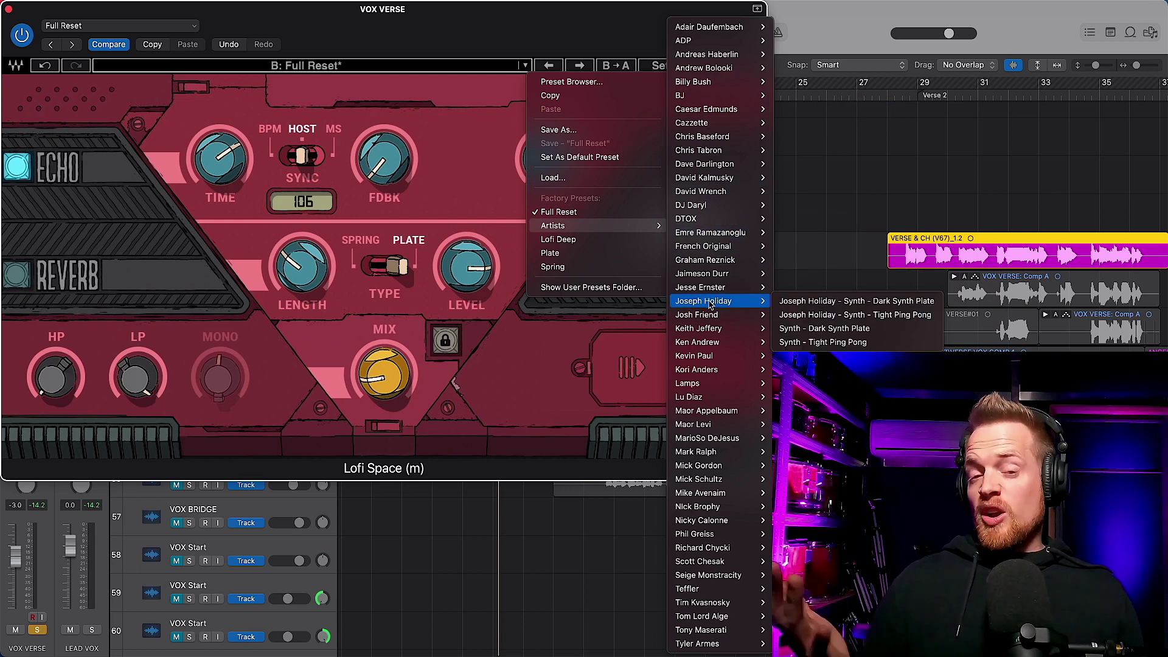
pyautogui.moveTo(708, 345)
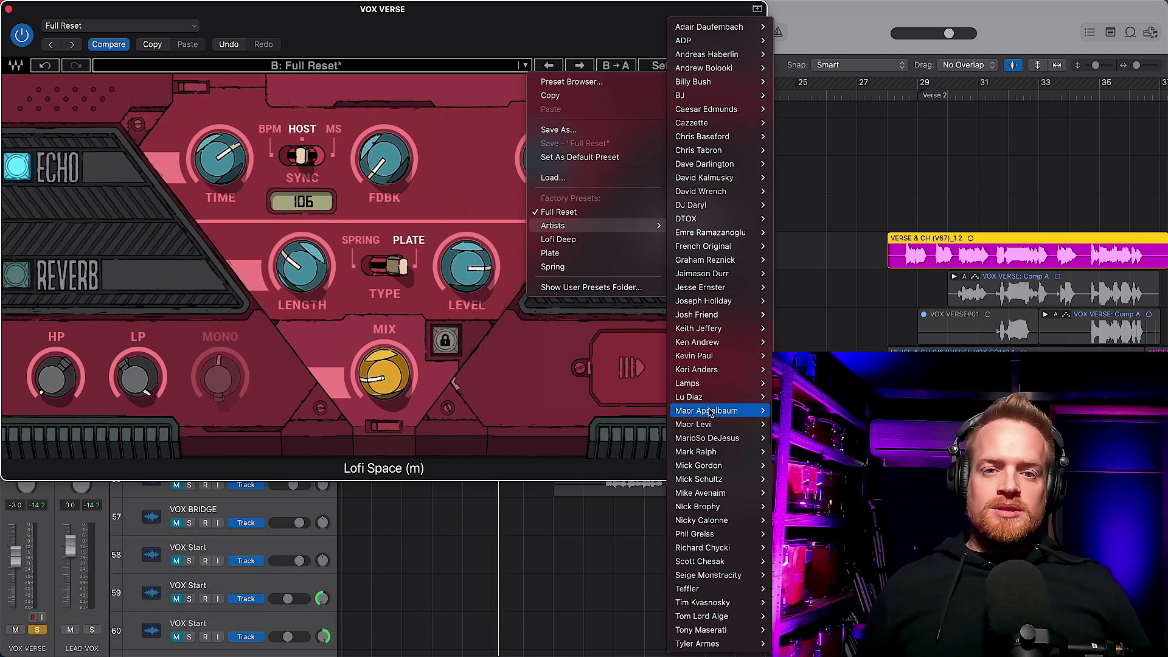
pyautogui.click(514, 365)
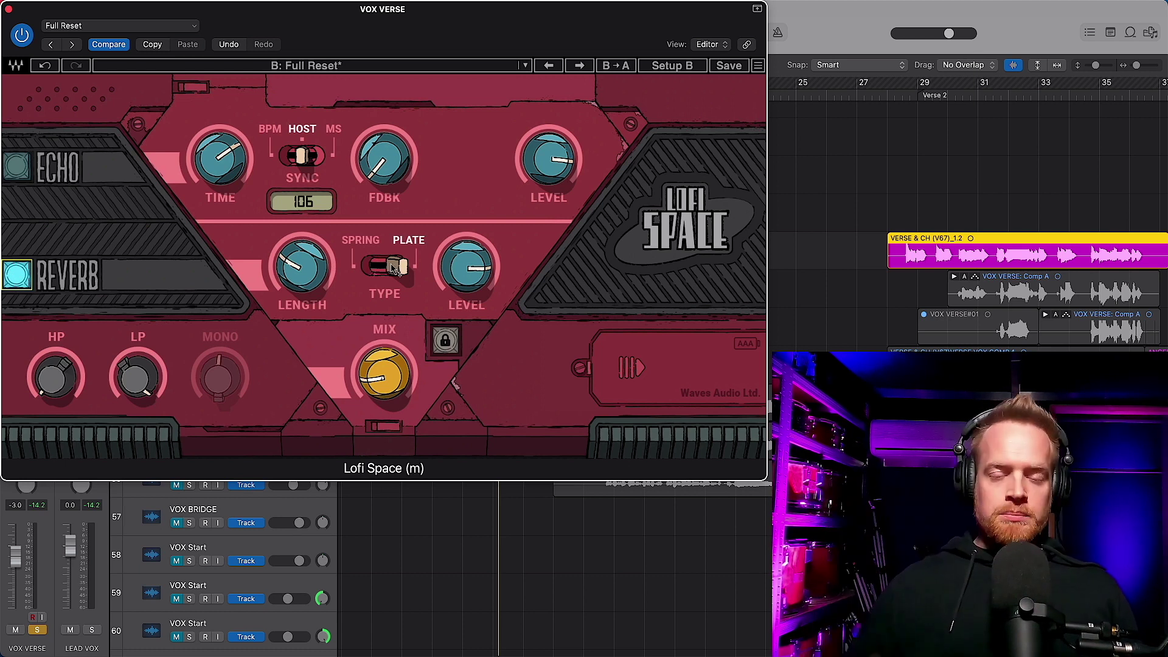
# Step: Fine-tune the plate reverb's Length, and sweep its Level to maximum and back down to just above the midpoint
pyautogui.moveTo(295, 279); pyautogui.dragTo(295, 279)
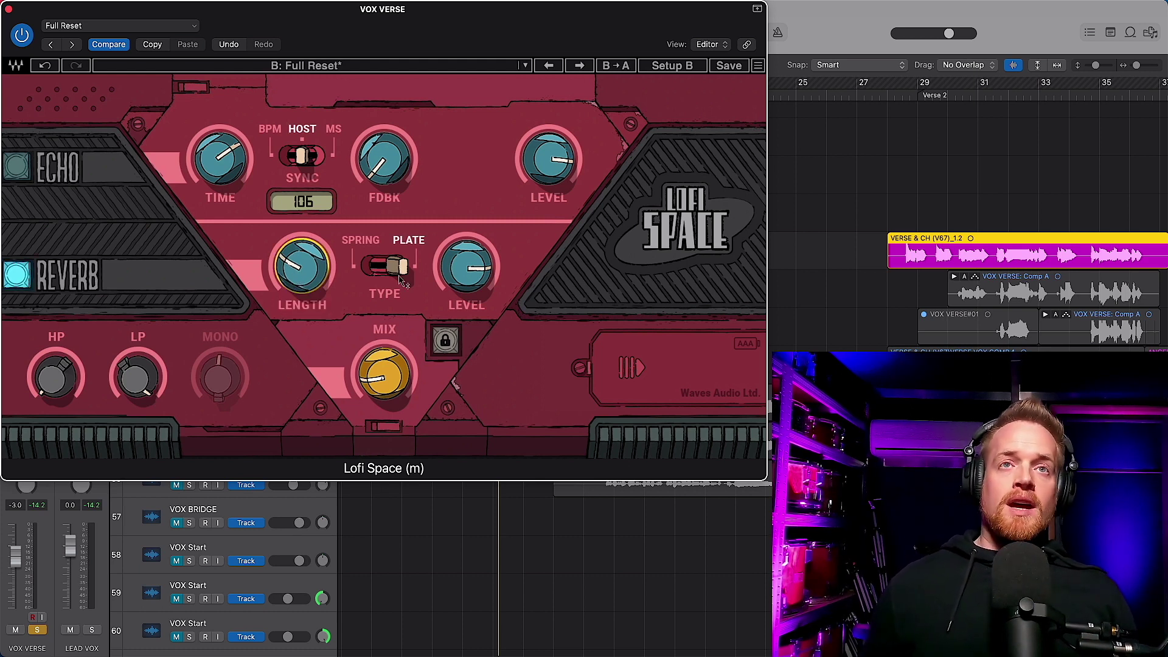
pyautogui.moveTo(462, 281); pyautogui.dragTo(461, 278)
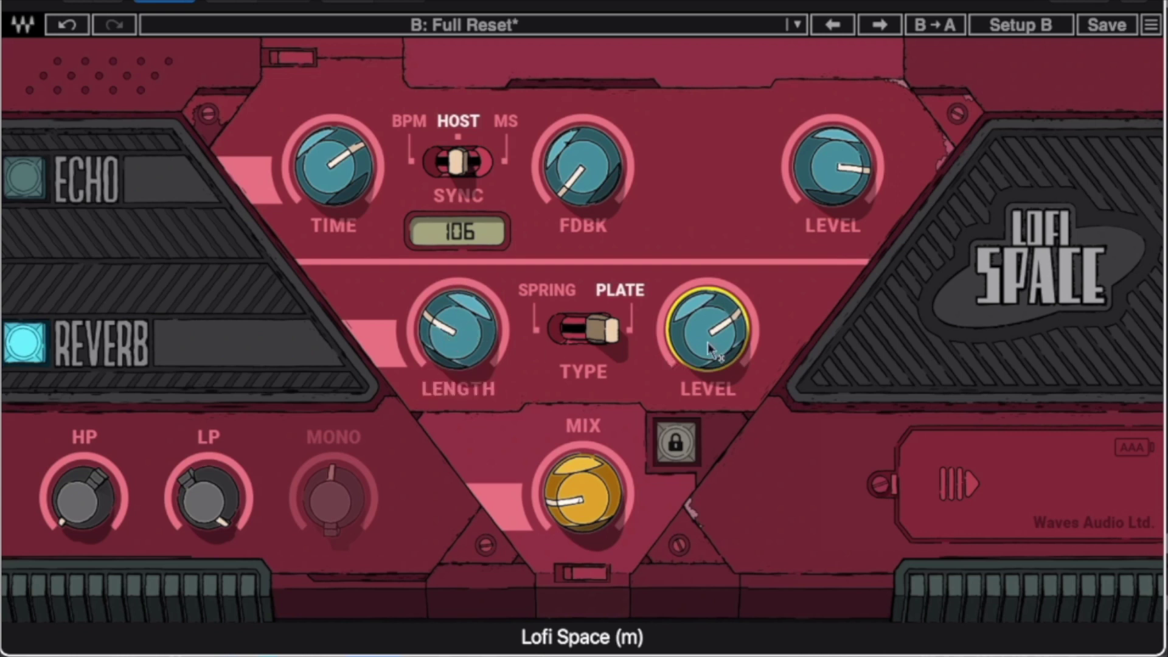
pyautogui.moveTo(448, 350)
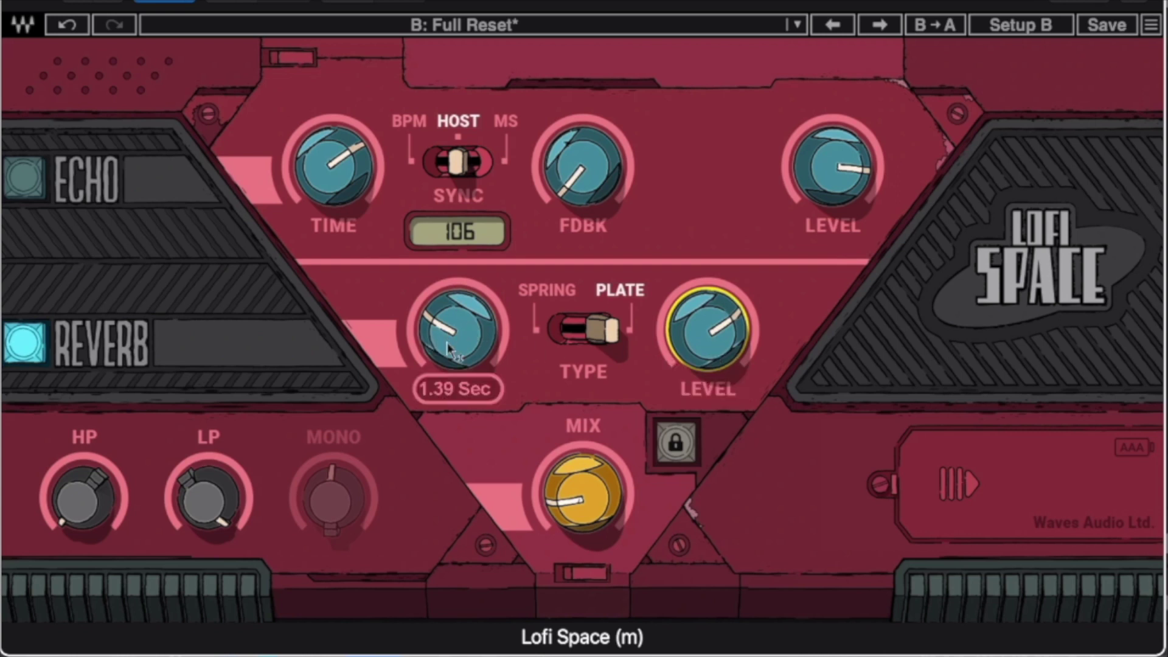
pyautogui.moveTo(458, 344); pyautogui.dragTo(458, 338)
pyautogui.moveTo(696, 349); pyautogui.dragTo(696, 286)
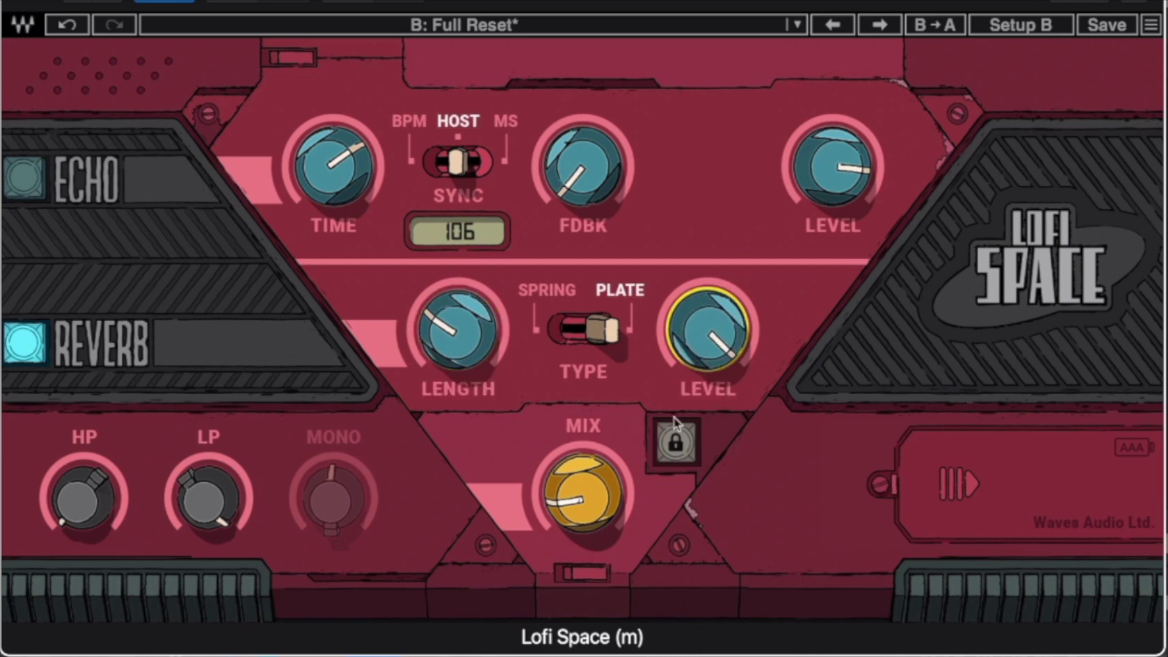
pyautogui.moveTo(707, 328); pyautogui.dragTo(810, 284)
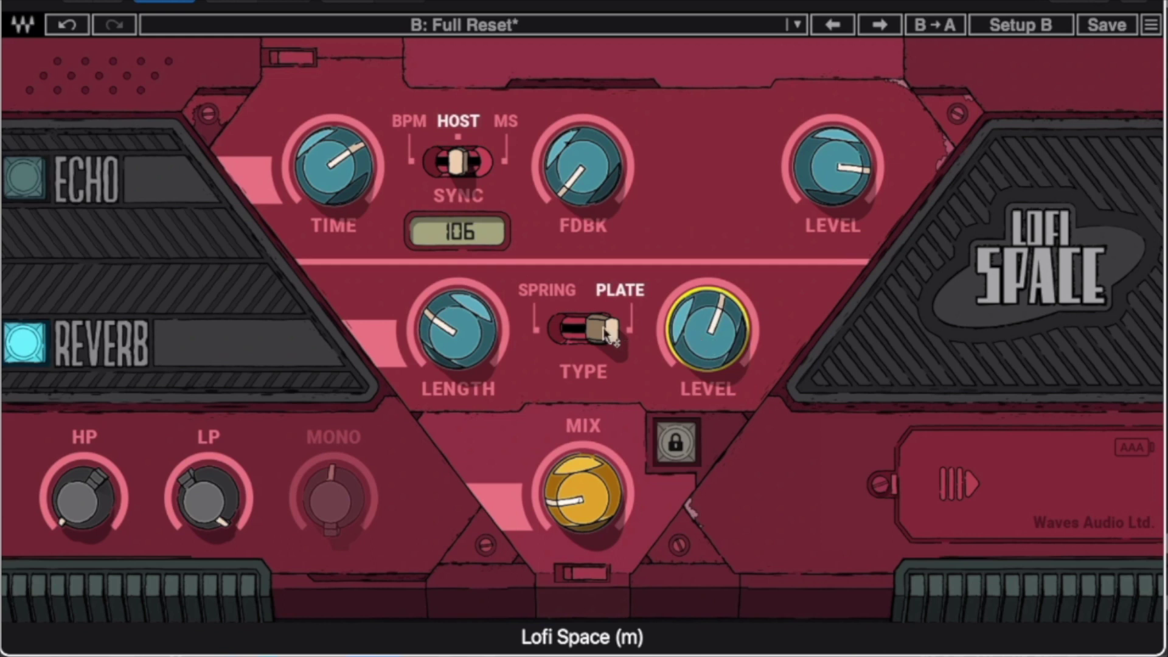
# Step: Compare the Spring reverb type with Plate while lowering the reverb Level slightly, ending on Plate
pyautogui.click(582, 334)
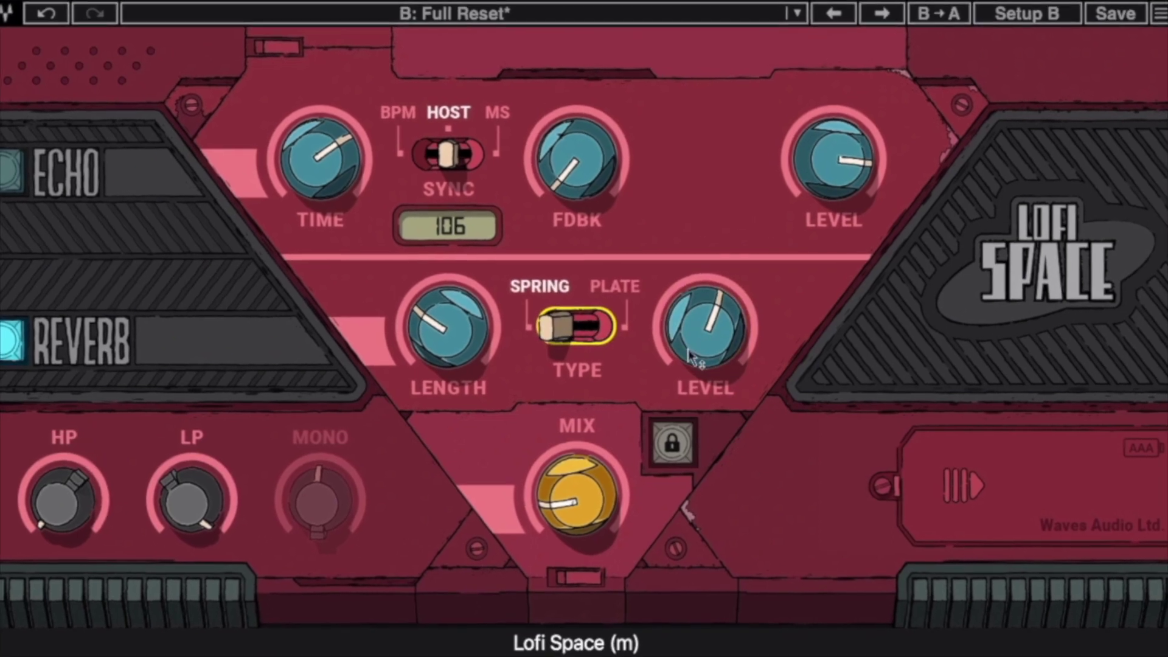
pyautogui.click(707, 328)
pyautogui.moveTo(707, 328); pyautogui.dragTo(707, 359)
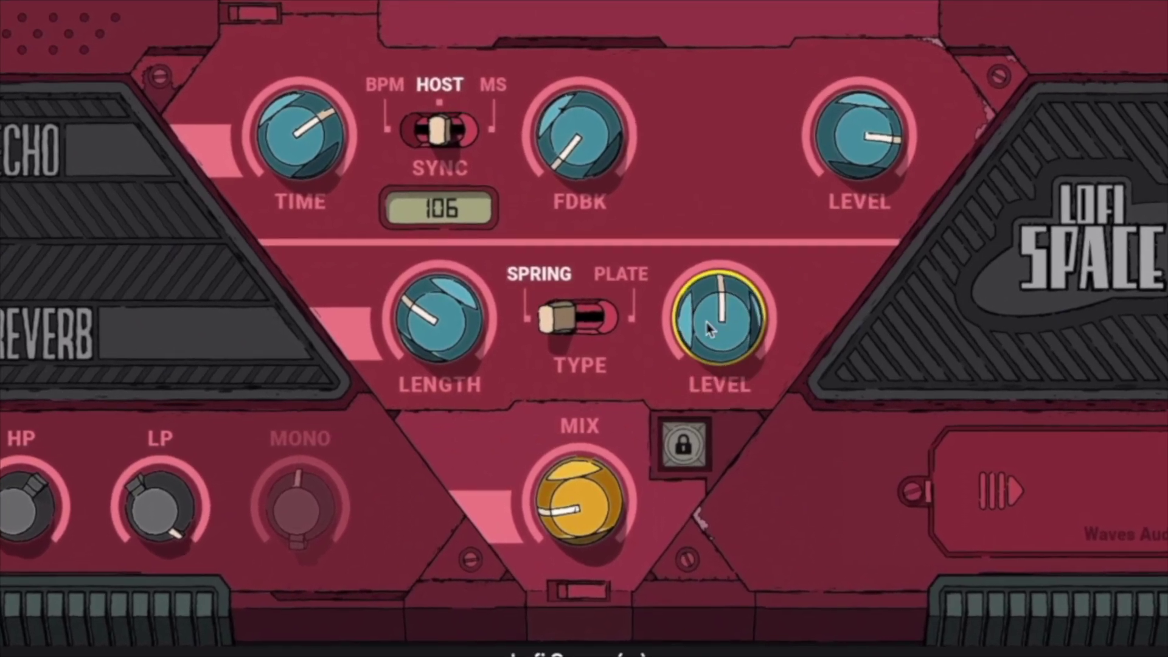
pyautogui.moveTo(549, 514)
pyautogui.mouseDown()
pyautogui.moveTo(549, 438)
pyautogui.moveTo(549, 521)
pyautogui.mouseUp()
pyautogui.moveTo(718, 331); pyautogui.dragTo(718, 327)
pyautogui.click(617, 296)
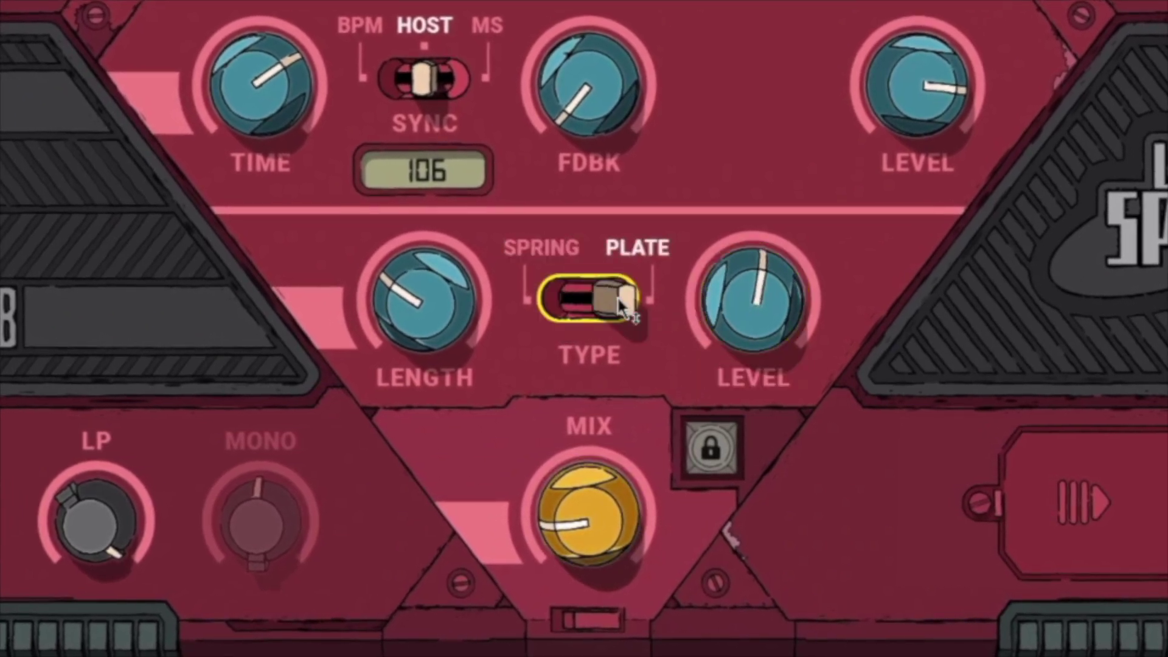
# Step: Fine-tune the plate reverb's Length and lock the Mix setting
pyautogui.moveTo(429, 294); pyautogui.dragTo(428, 302)
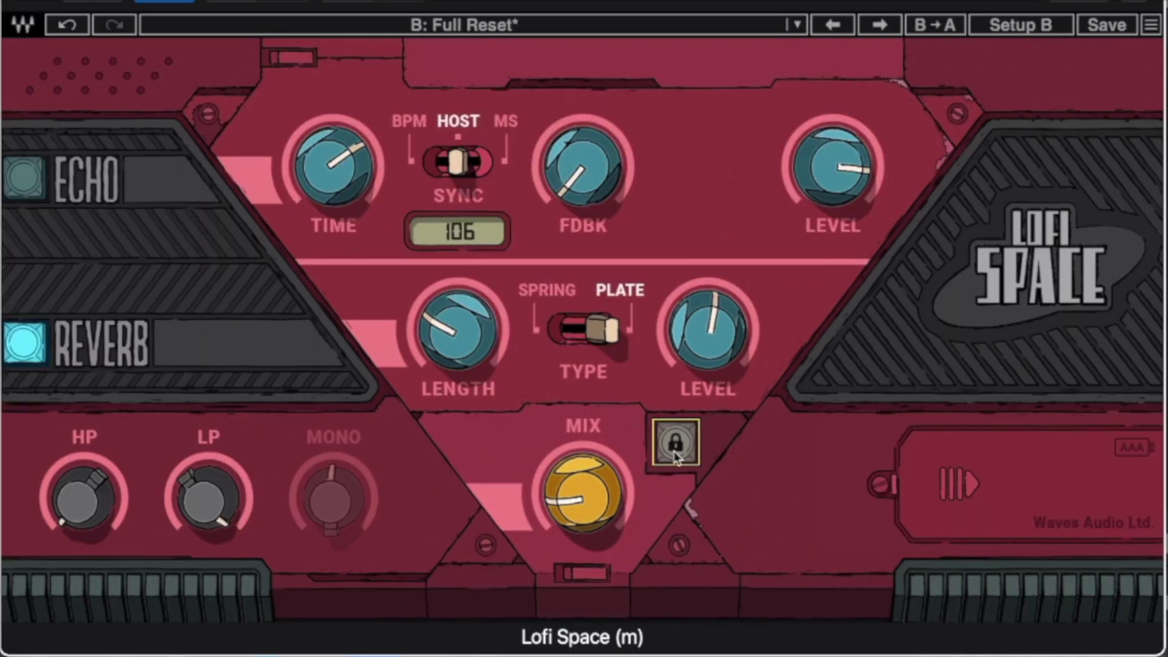
pyautogui.click(673, 451)
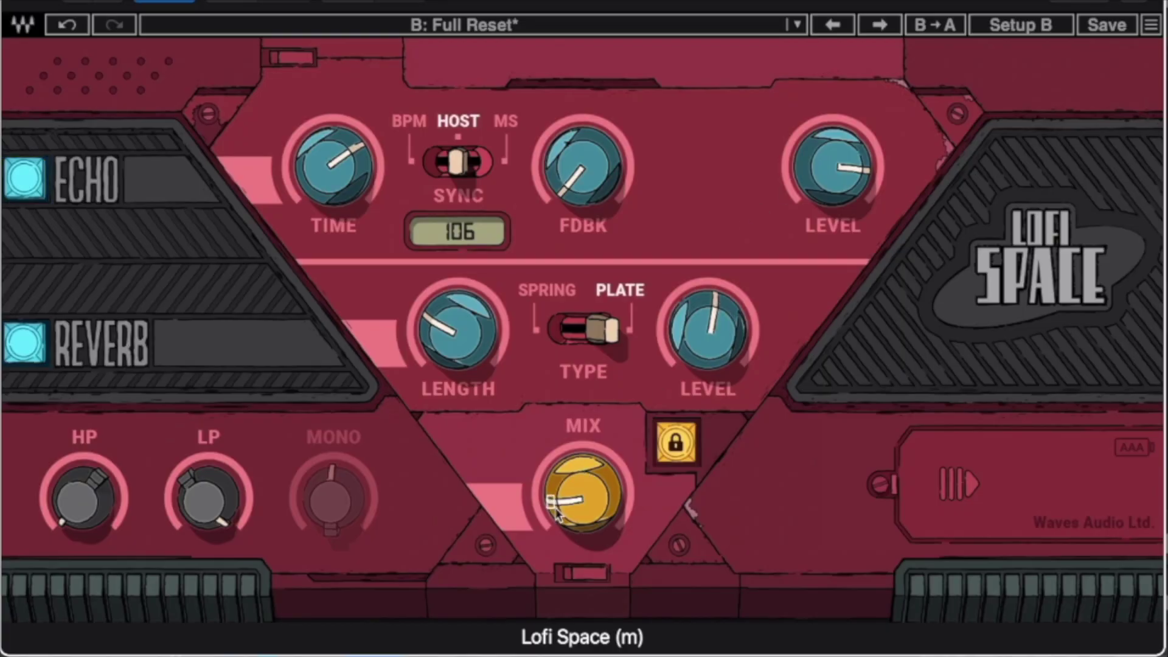
# Step: Lower the echo Level to about the midpoint, and set the plate reverb's Level to -12.3 dB and Length to 1.29 sec
pyautogui.moveTo(707, 339); pyautogui.dragTo(706, 320)
pyautogui.moveTo(832, 164); pyautogui.dragTo(832, 191)
pyautogui.moveTo(710, 345); pyautogui.dragTo(710, 339)
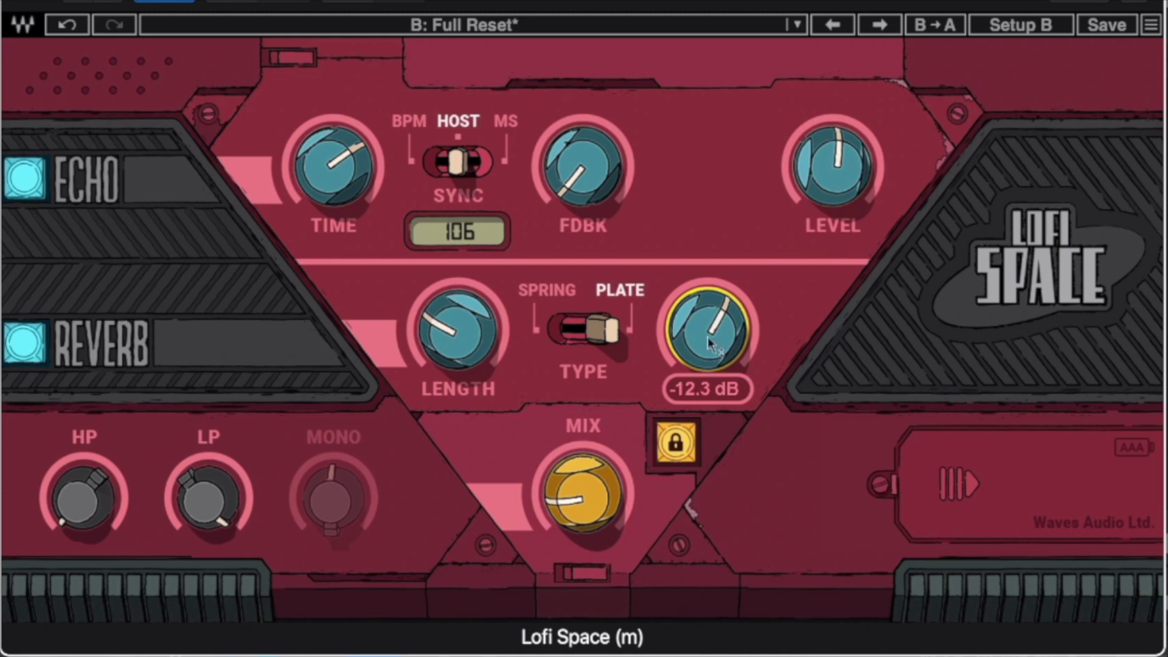
pyautogui.moveTo(444, 339); pyautogui.dragTo(443, 338)
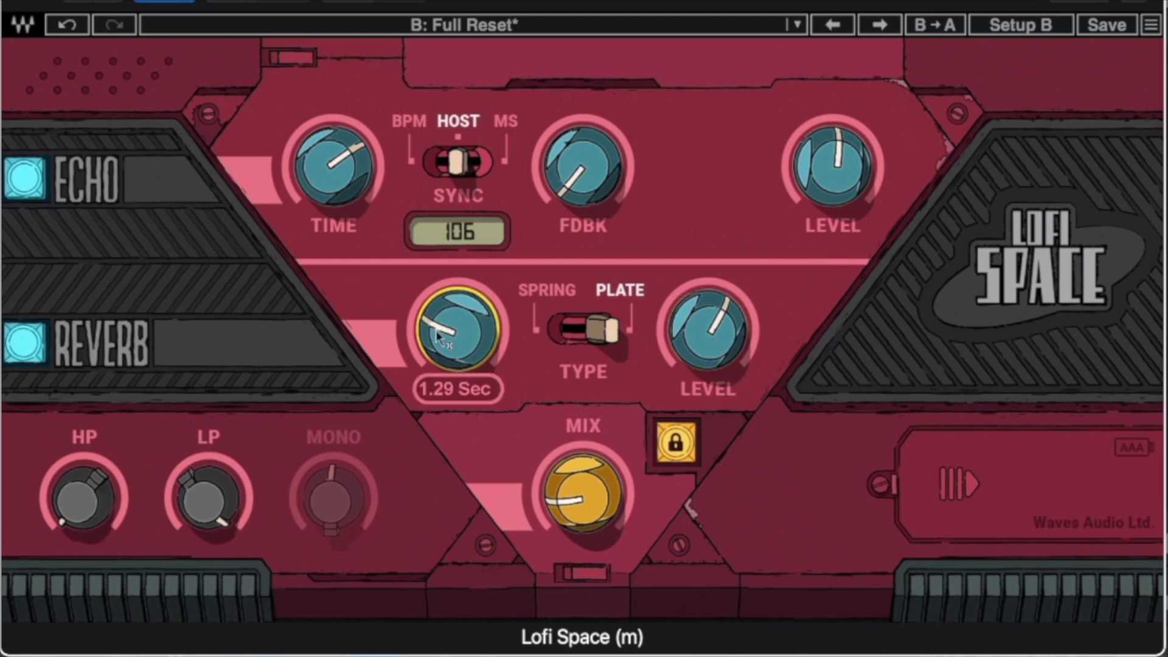
# Step: Raise the echo Feedback moderately and set the echo Level to -14.3 dB
pyautogui.moveTo(809, 165); pyautogui.dragTo(809, 165)
pyautogui.moveTo(578, 167); pyautogui.dragTo(578, 157)
pyautogui.moveTo(812, 182); pyautogui.dragTo(812, 179)
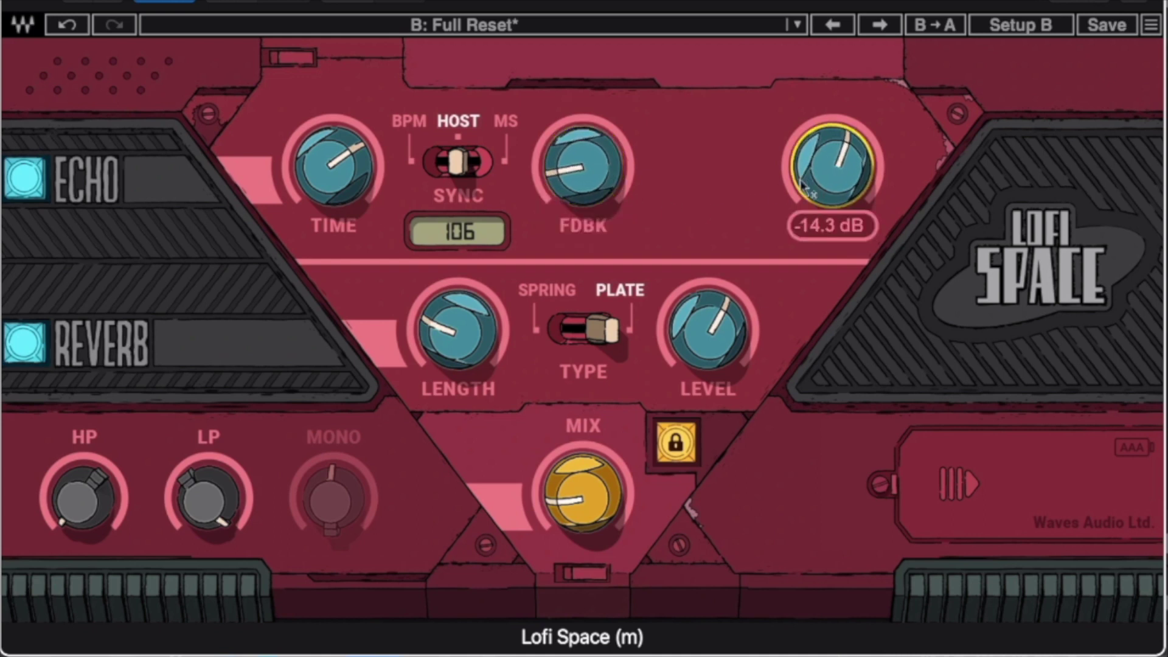
# Step: Adjust the high-pass filter, and raise the echo Level to -6.0 dB and the reverb Level to -7.2 dB
pyautogui.click(79, 503)
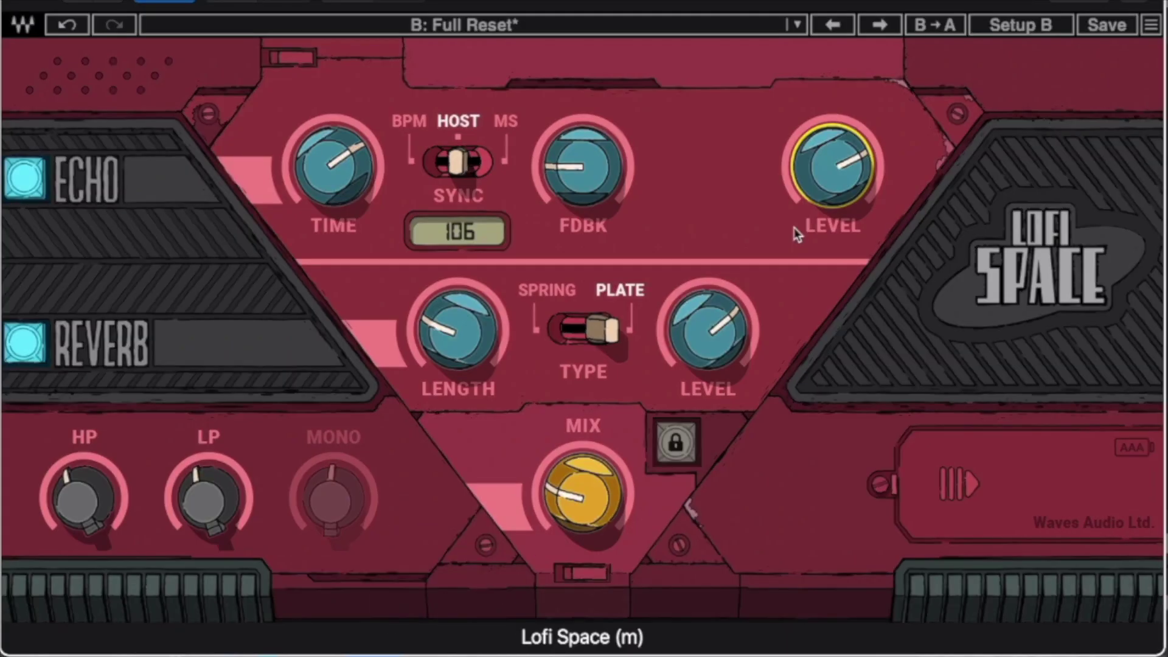
pyautogui.click(844, 189)
pyautogui.moveTo(843, 189); pyautogui.dragTo(844, 191)
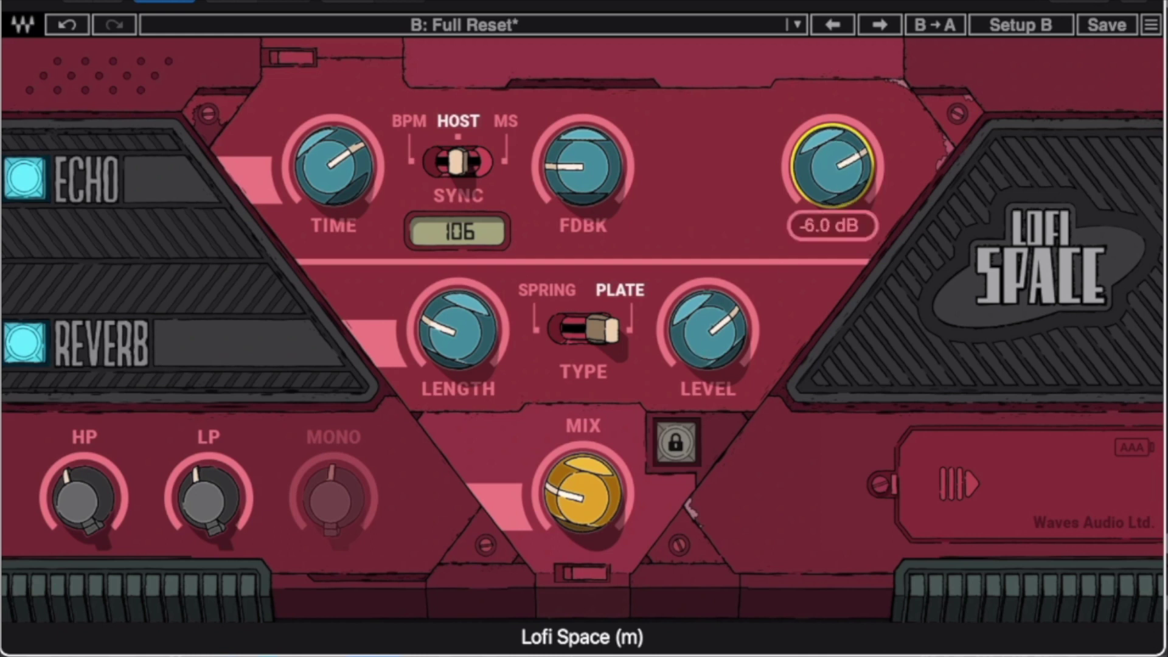
pyautogui.click(708, 334)
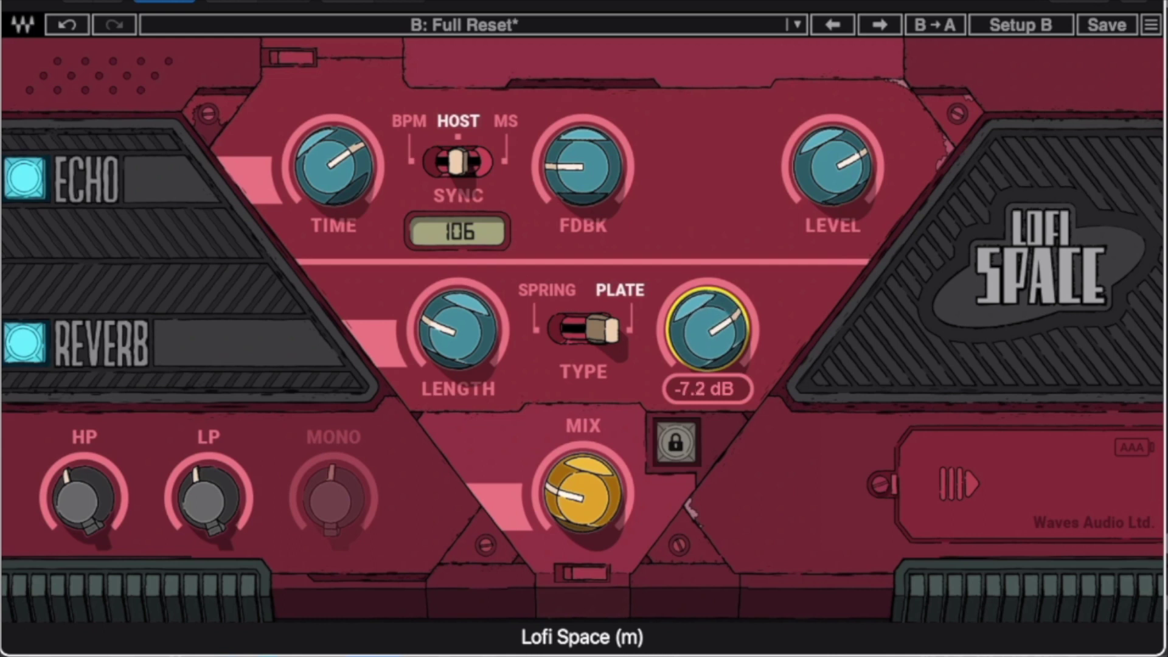
# Step: Lengthen the plate reverb slightly and nudge the echo Feedback up a little
pyautogui.moveTo(458, 331); pyautogui.dragTo(458, 322)
pyautogui.moveTo(583, 167); pyautogui.dragTo(582, 161)
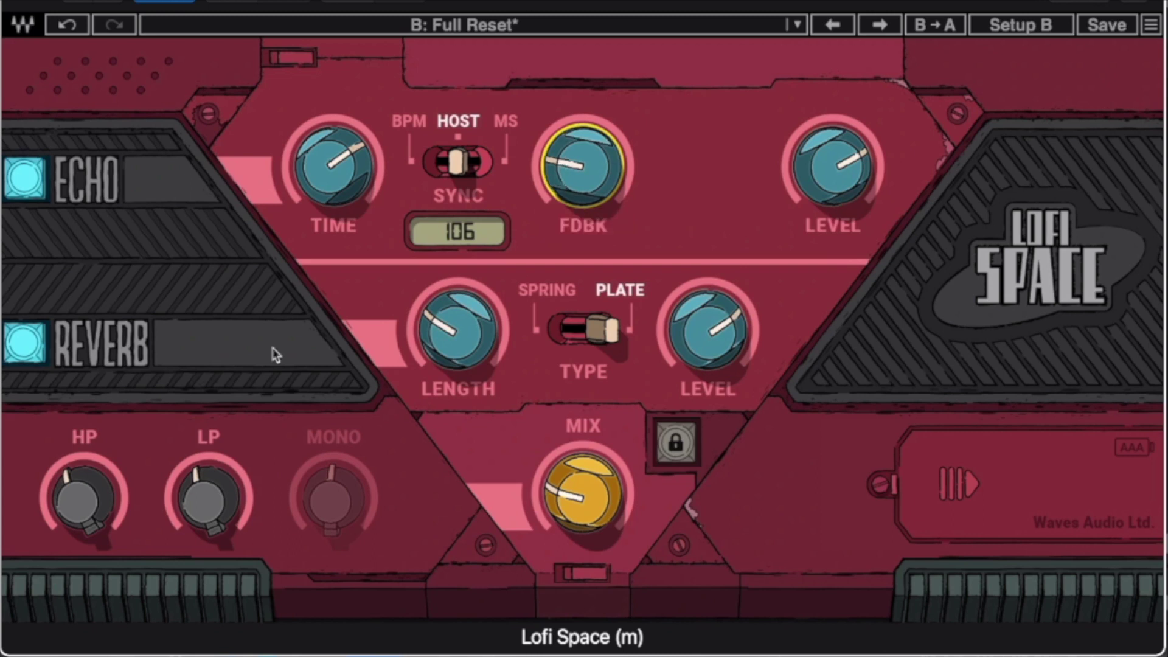
# Step: Lower the low-pass filter cutoff to 3831 Hz and check the high-pass filter cutoff
pyautogui.moveTo(201, 481); pyautogui.dragTo(200, 484)
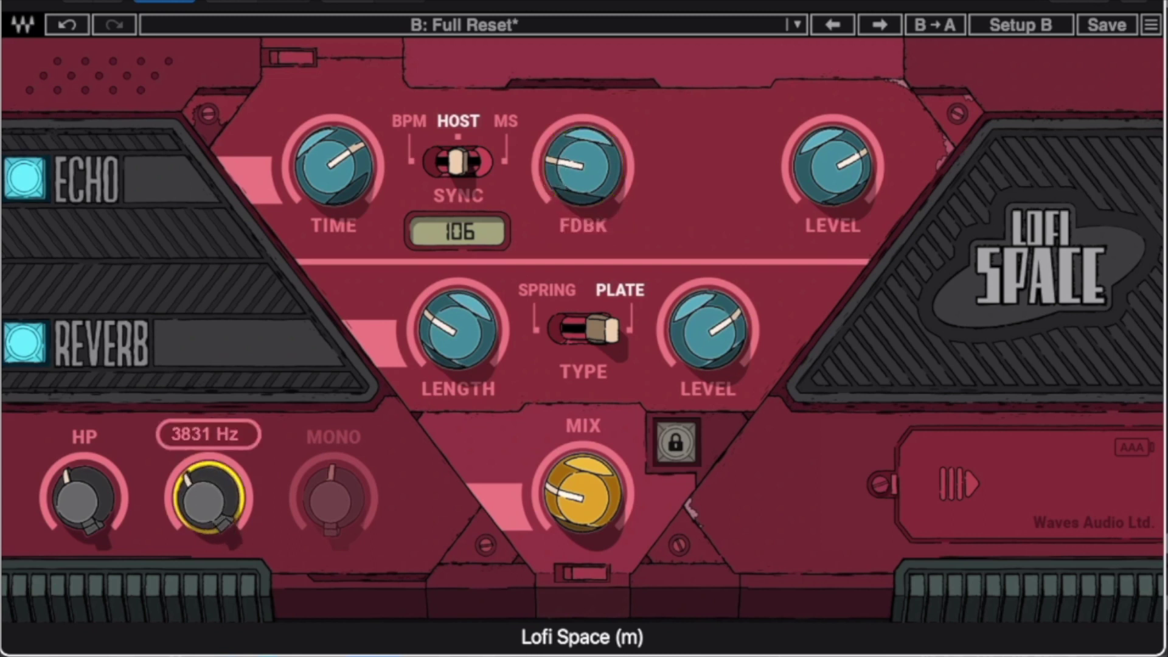
pyautogui.moveTo(79, 484)
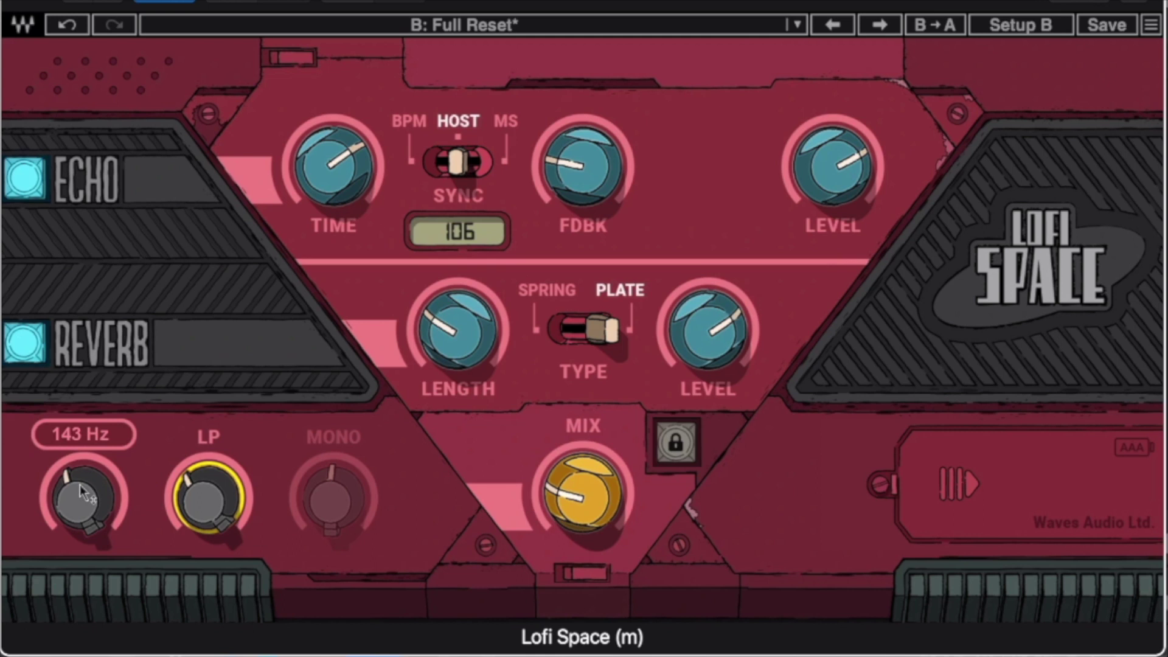